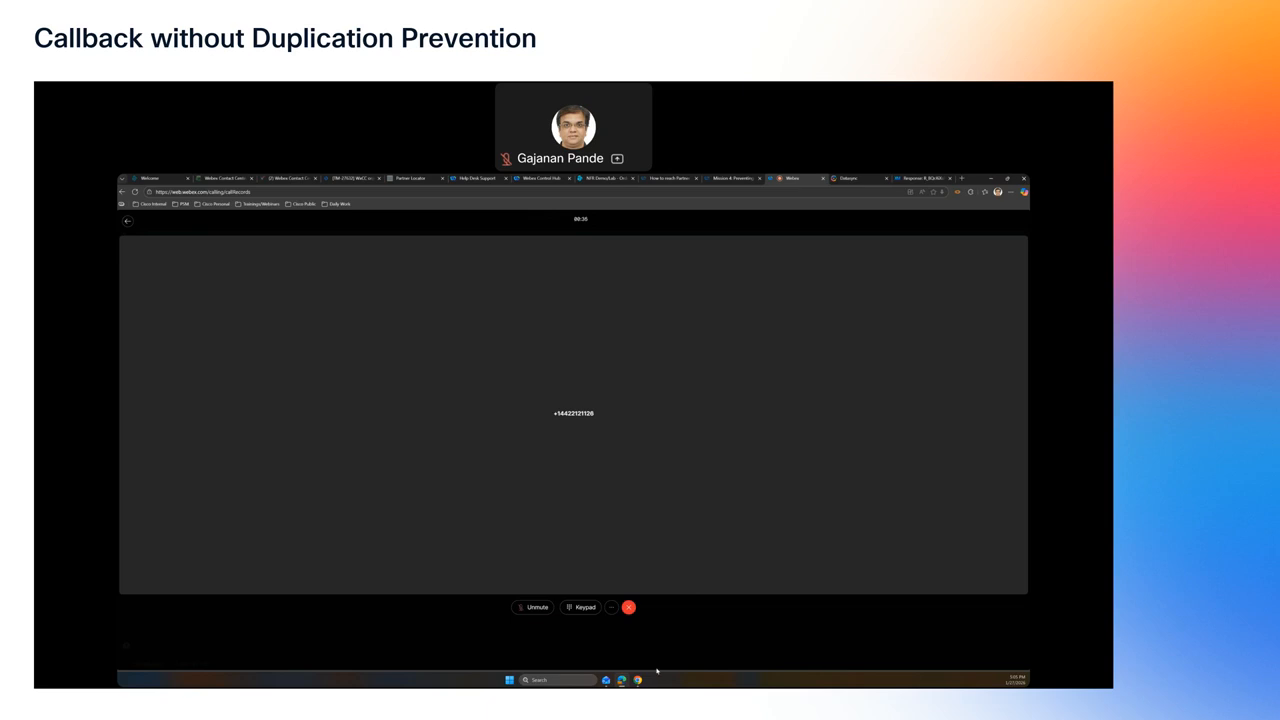
Switch to the Webex Contact Center agent desktop and set the agent's state to Available.
mouse_move(638, 680)
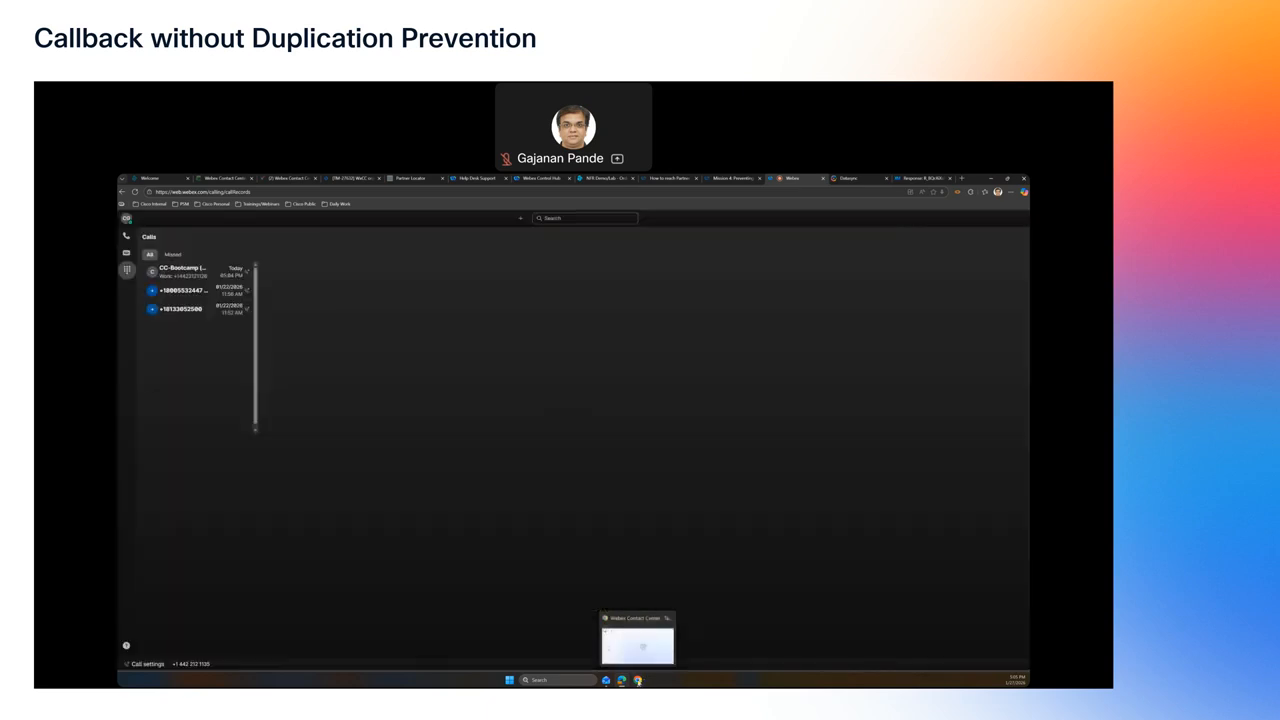
left_click(638, 680)
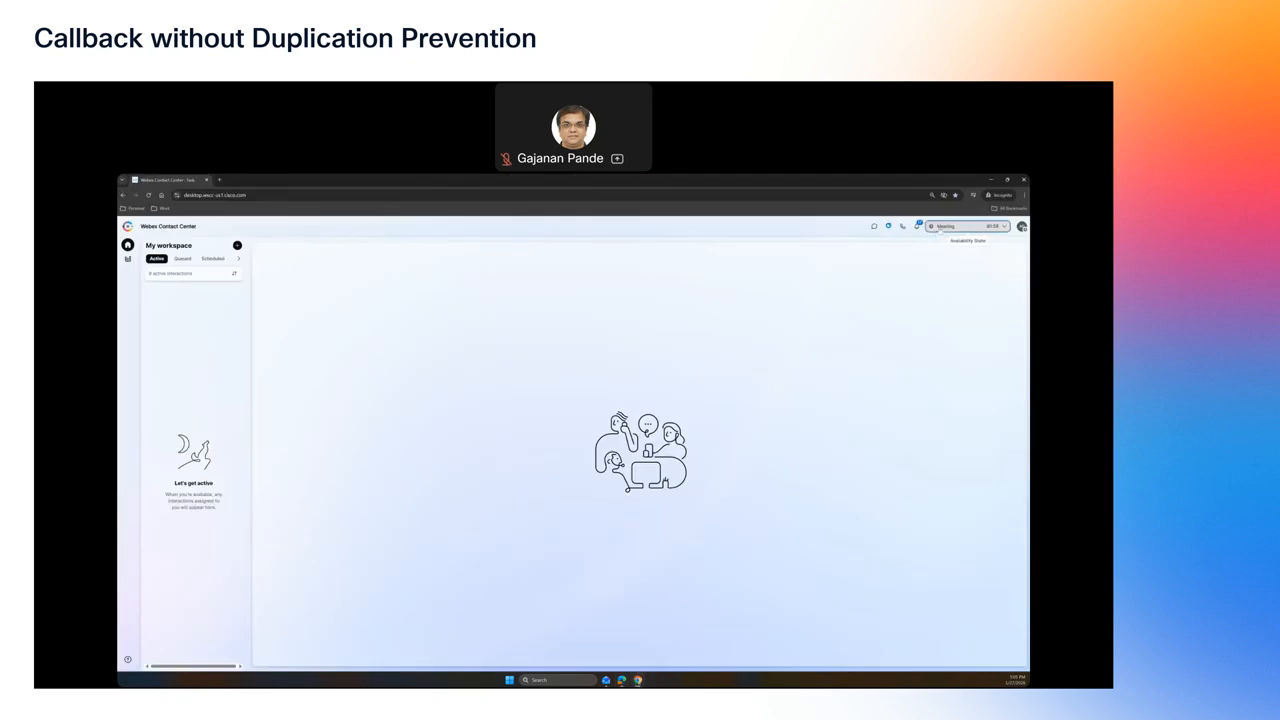
left_click(937, 228)
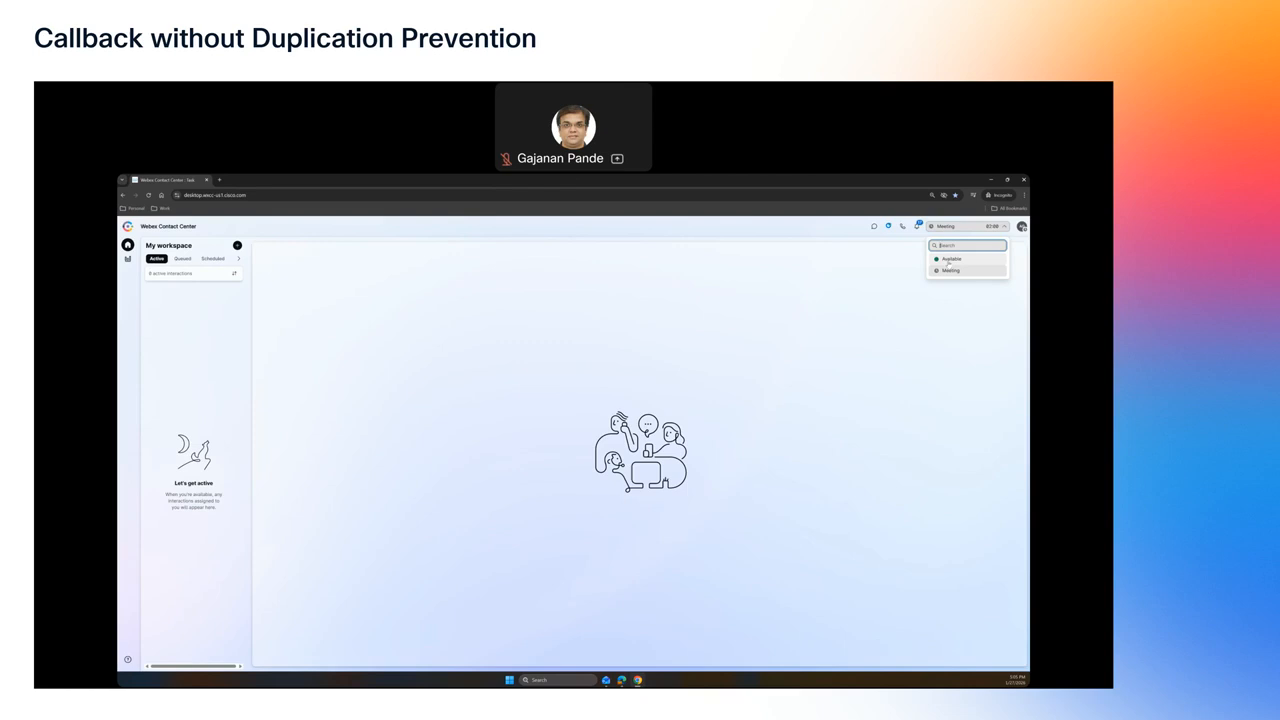
left_click(947, 260)
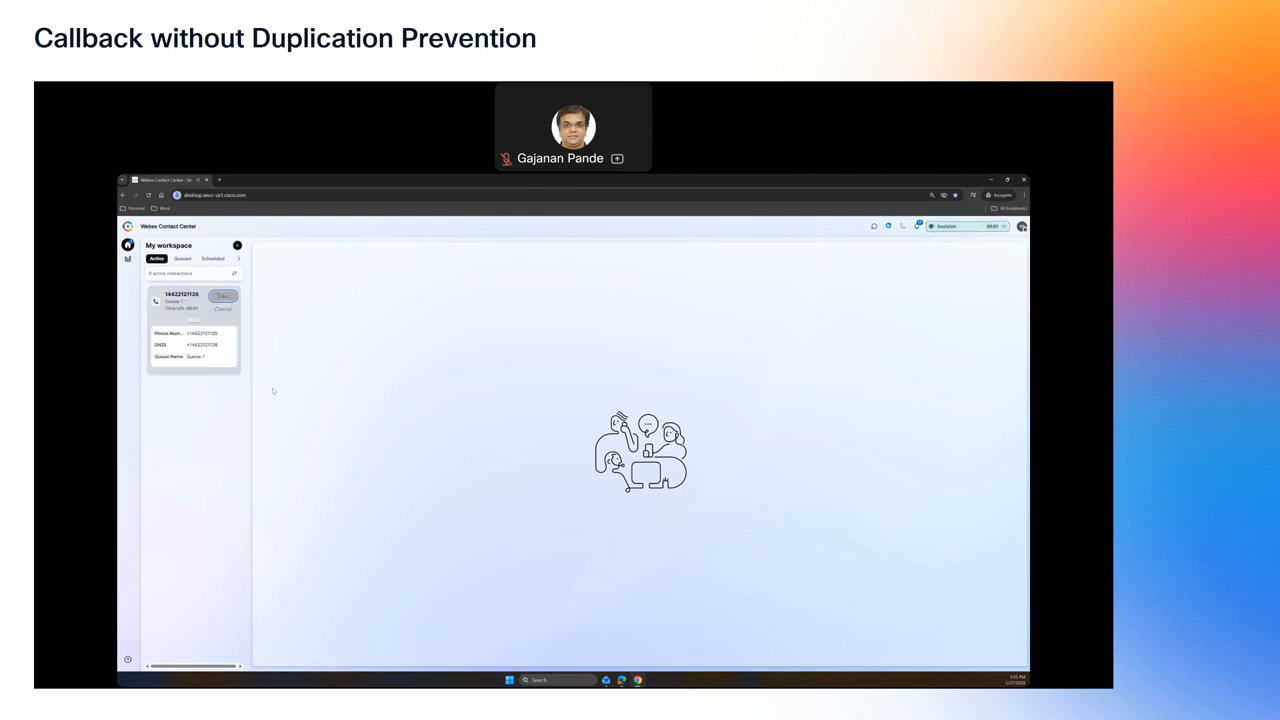
Switch to the Webex calling window, answer the incoming CC-Bootcamp callback call and mute it.
mouse_move(621, 682)
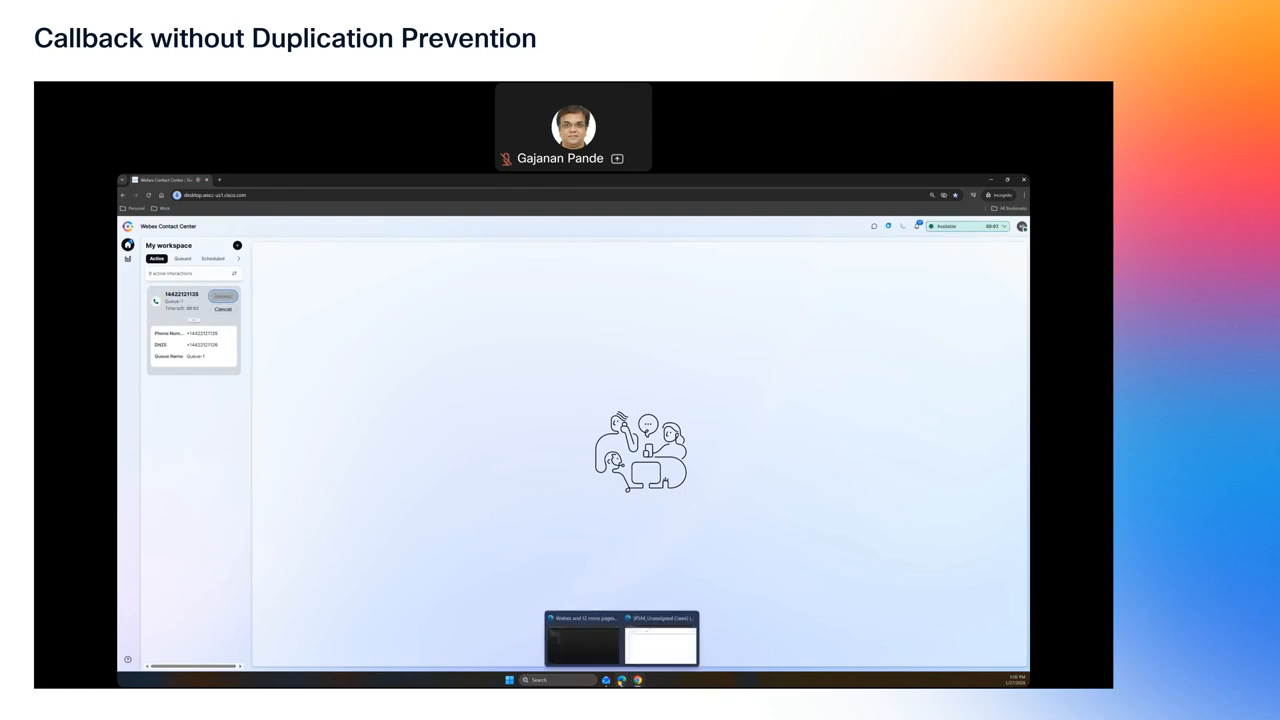
left_click(583, 643)
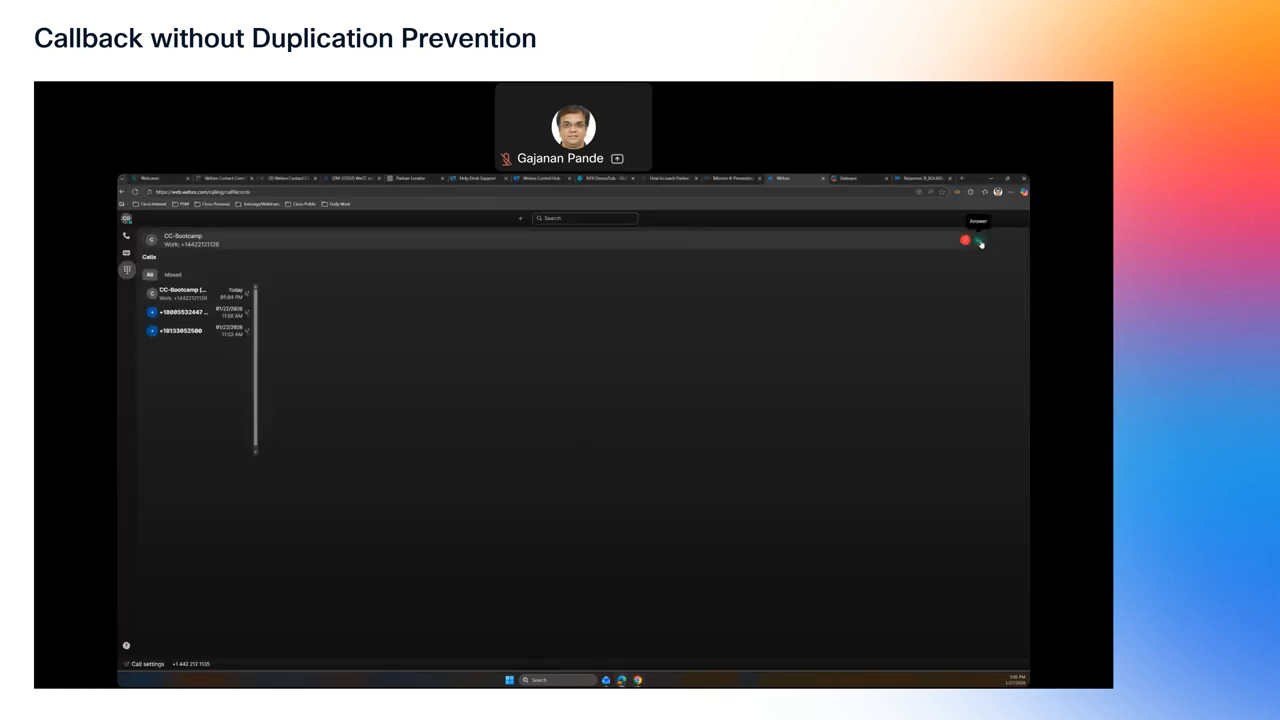
left_click(979, 241)
left_click(537, 608)
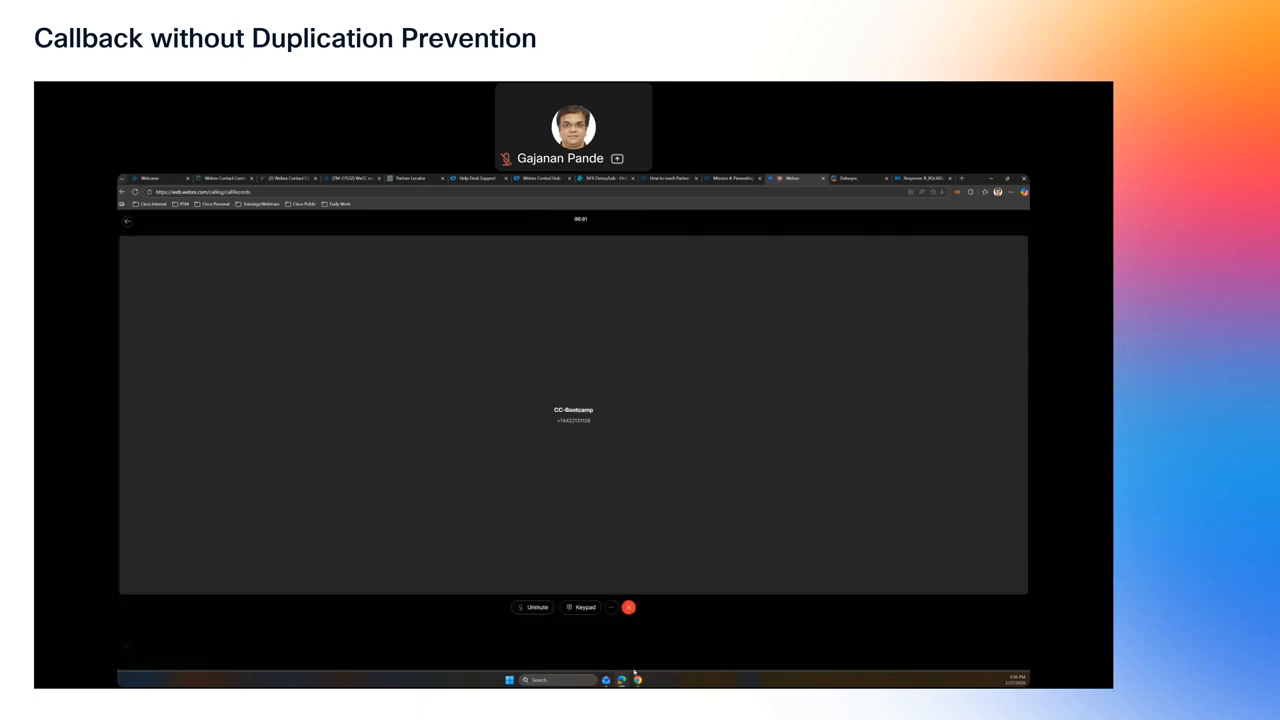
Return to the agent desktop, mute the call there and dismiss the screen pop notification.
left_click(638, 680)
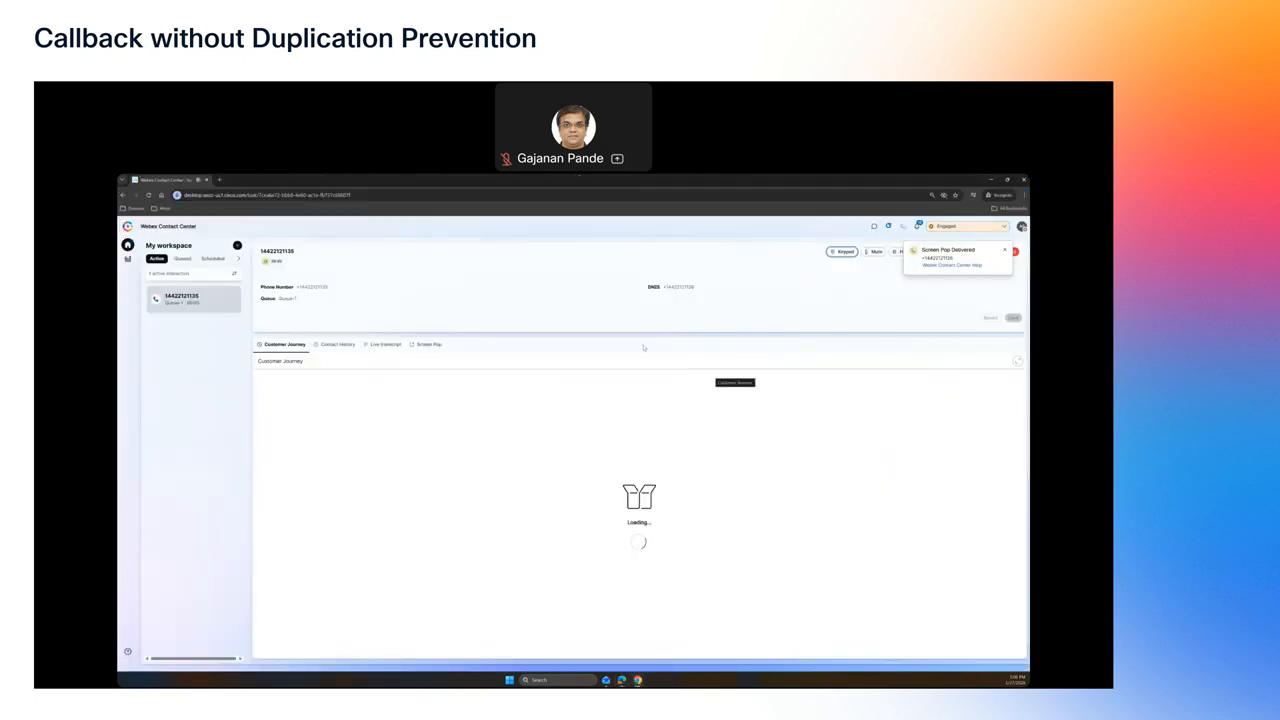
left_click(872, 251)
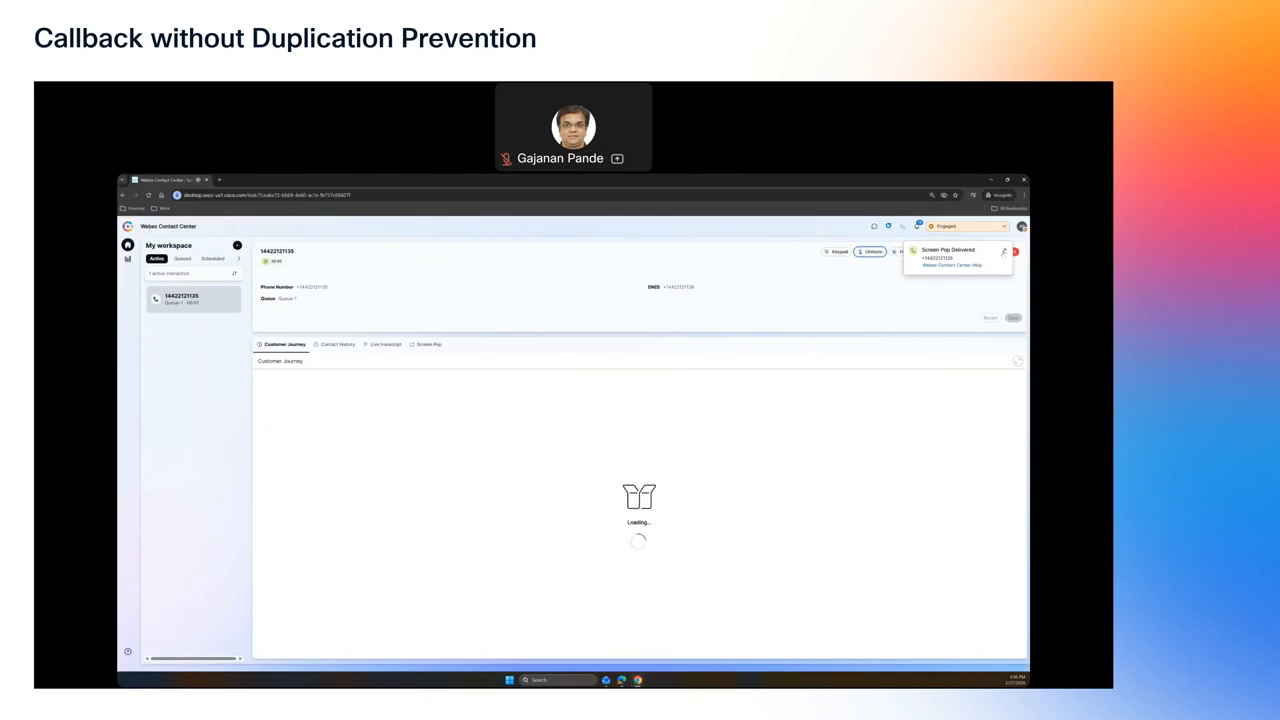
left_click(1006, 252)
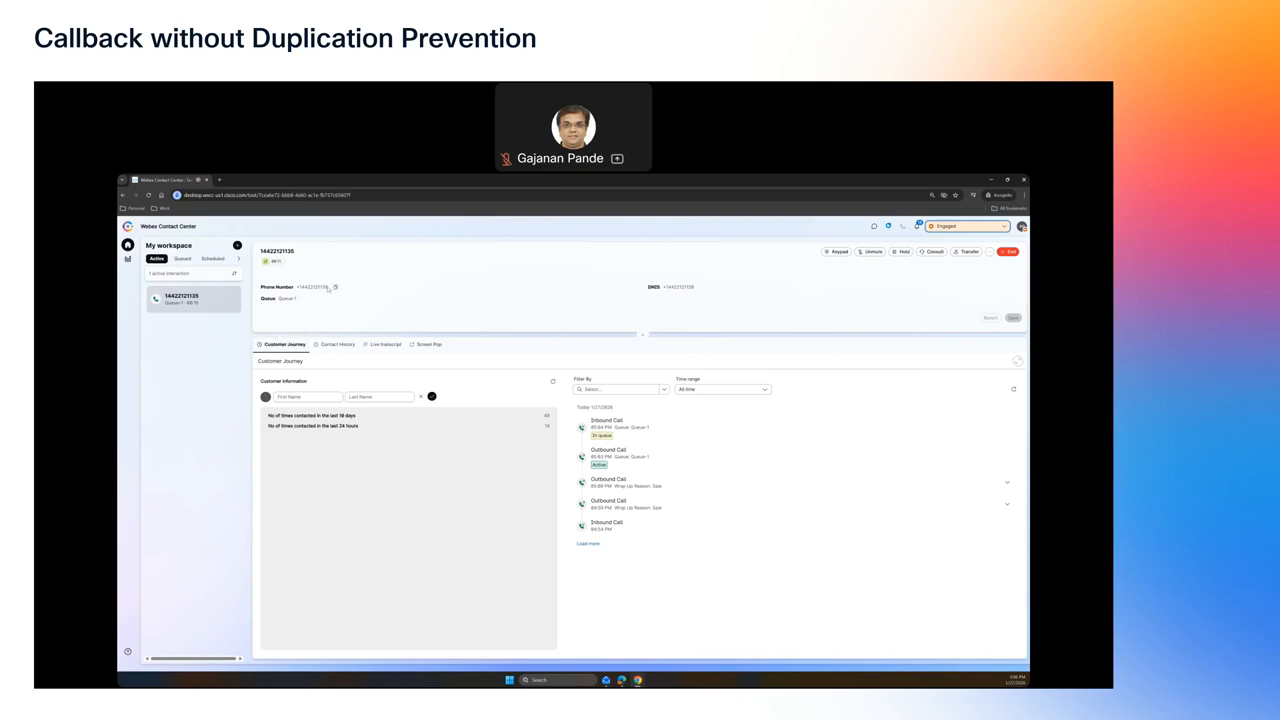
Highlight the caller's phone number in the interaction details and check it against the active call in the Webex calling window.
left_click_drag(328, 289, 299, 289)
left_click(621, 680)
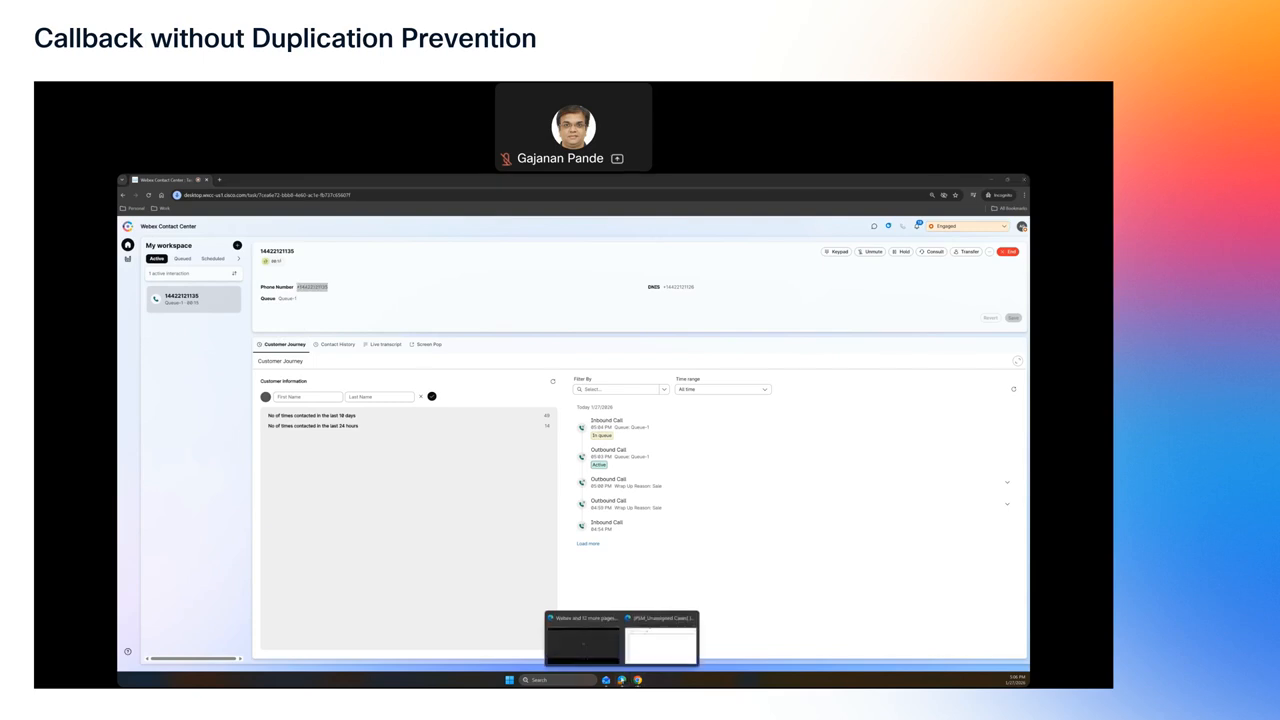
left_click(601, 648)
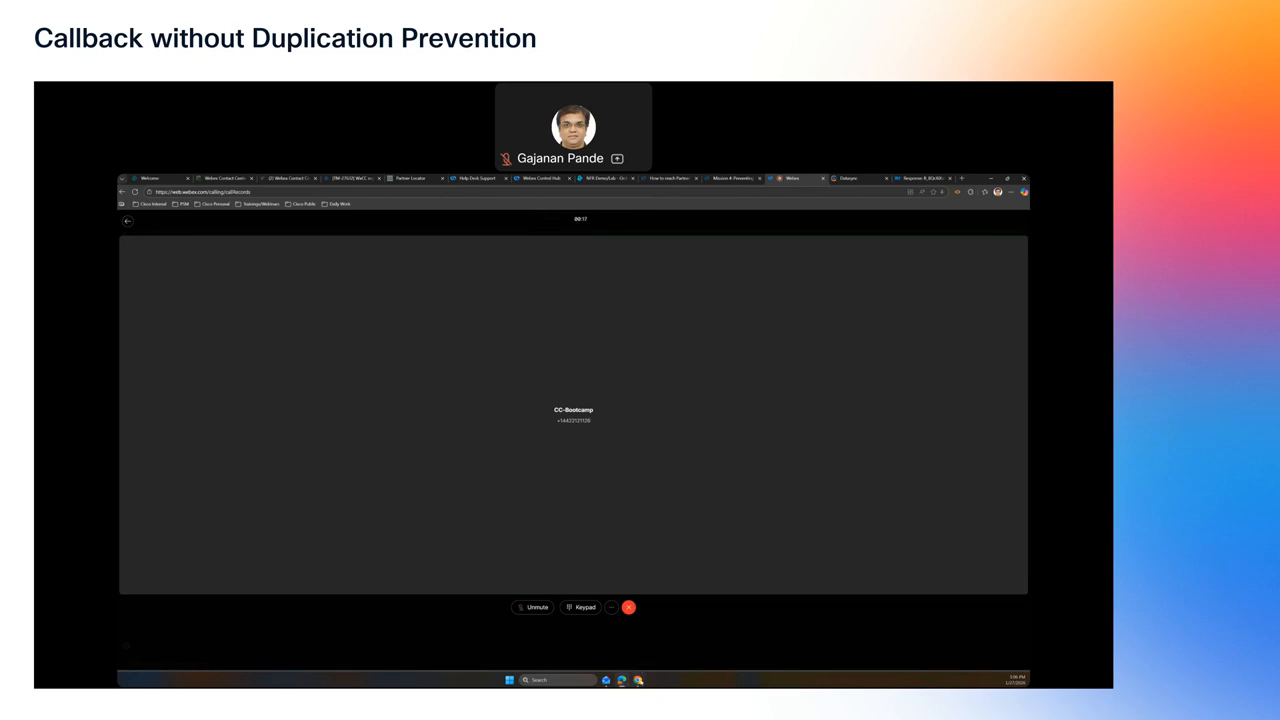
Back in the agent desktop, end the callback call and submit the wrap-up with the reason Sale.
left_click(638, 680)
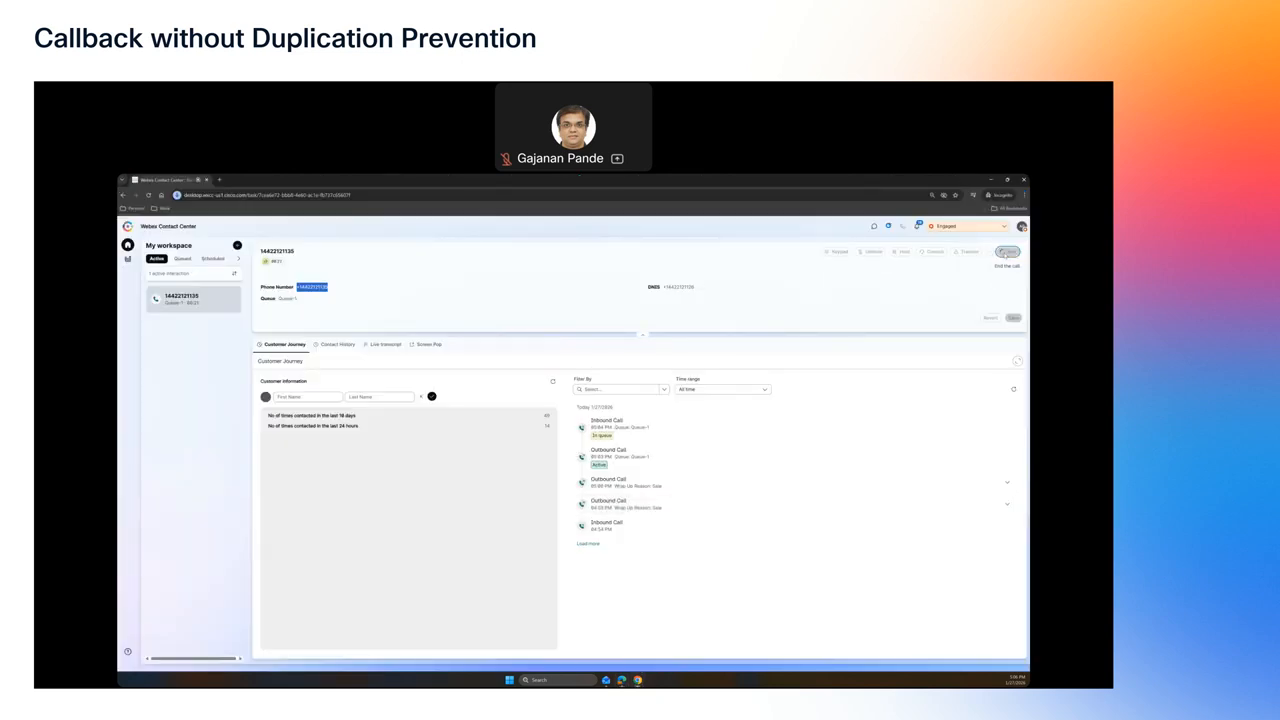
left_click(1006, 252)
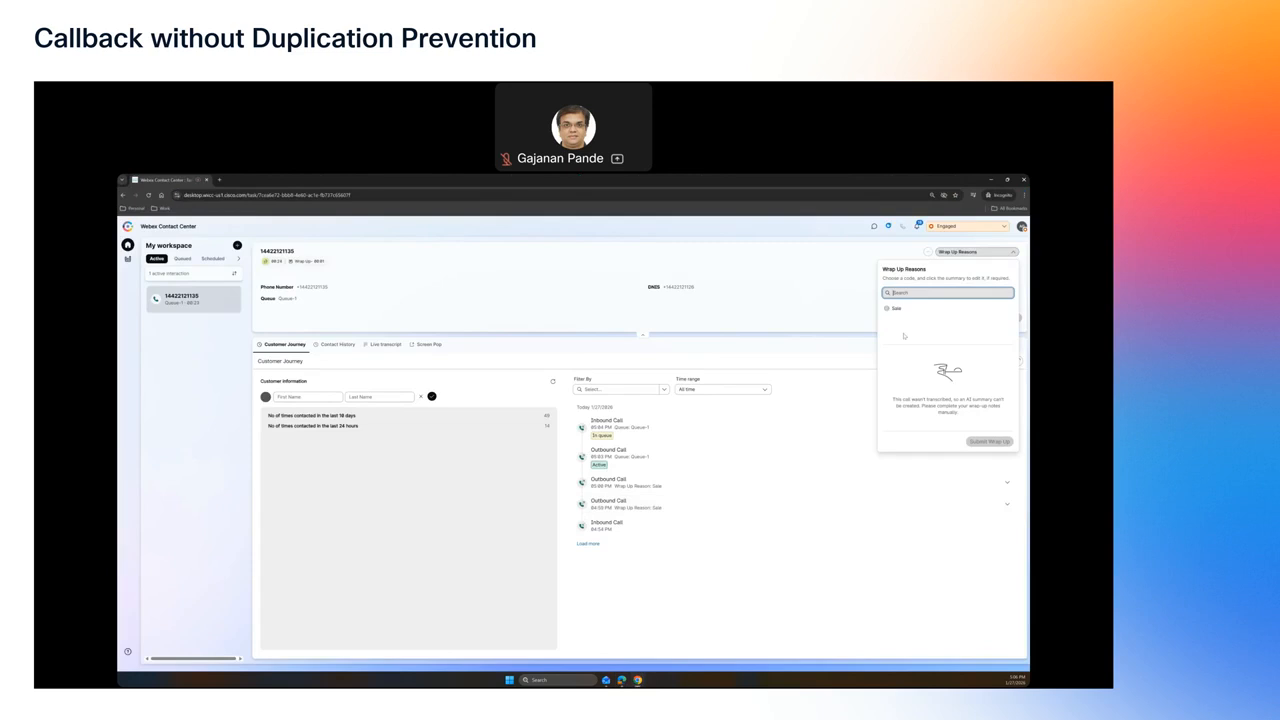
left_click(887, 309)
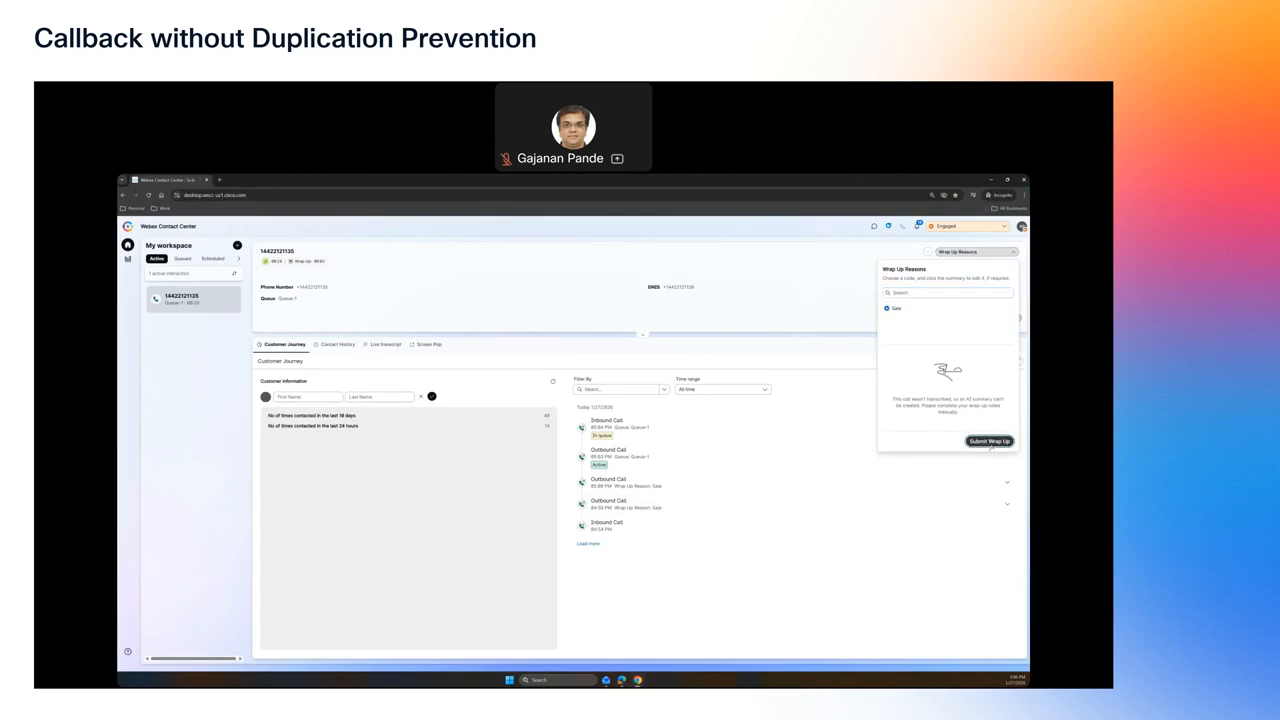
left_click(989, 441)
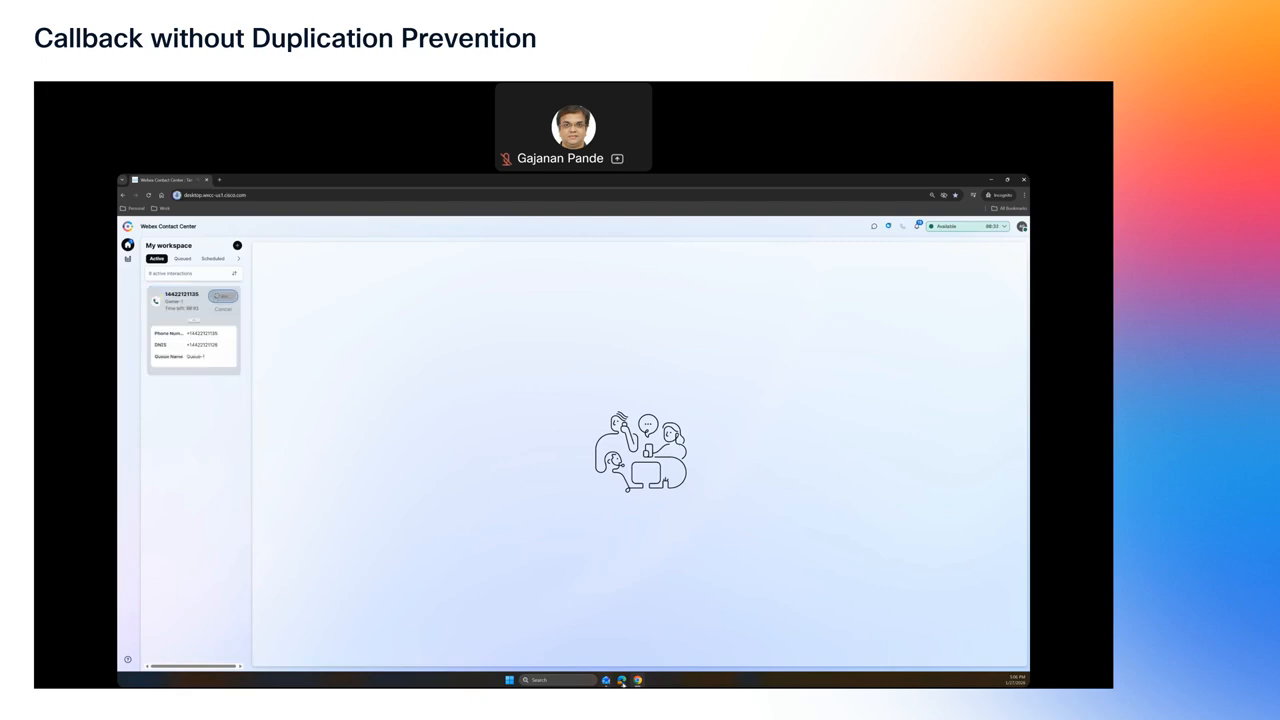
Switch to the Webex calling window, answer the second CC-Bootcamp callback call and mute it.
mouse_move(623, 684)
left_click(583, 648)
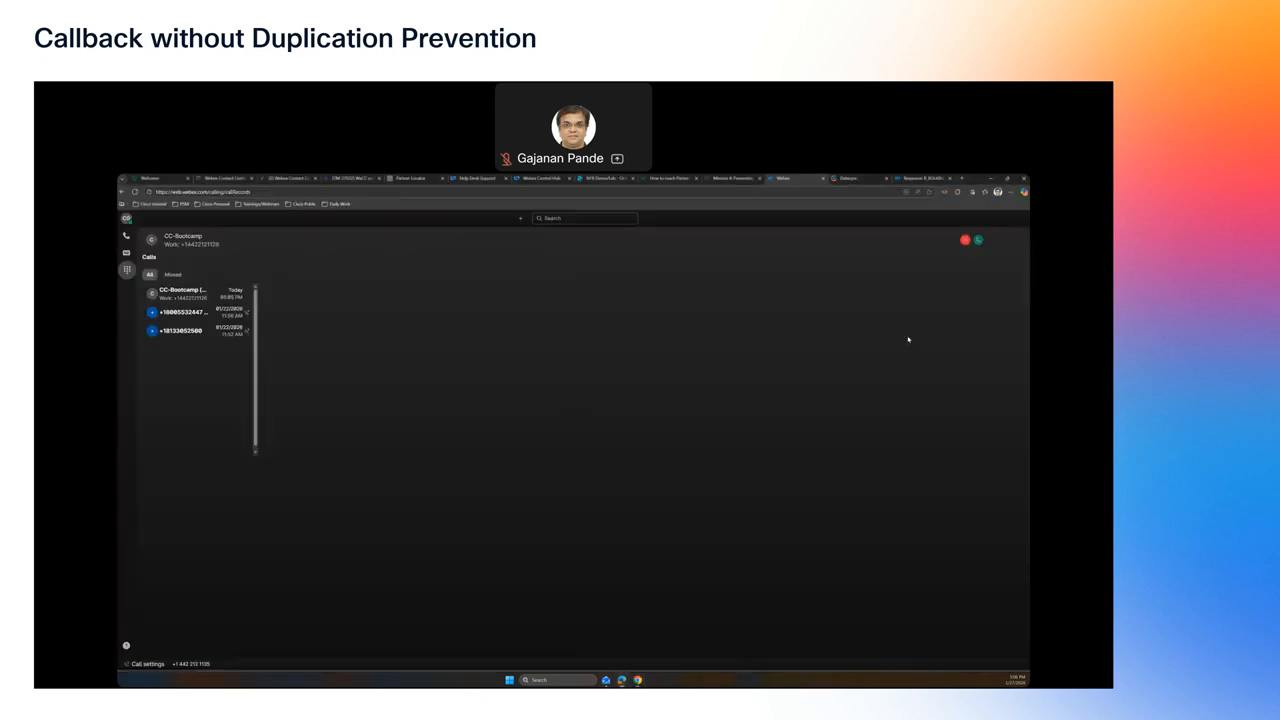
left_click(978, 240)
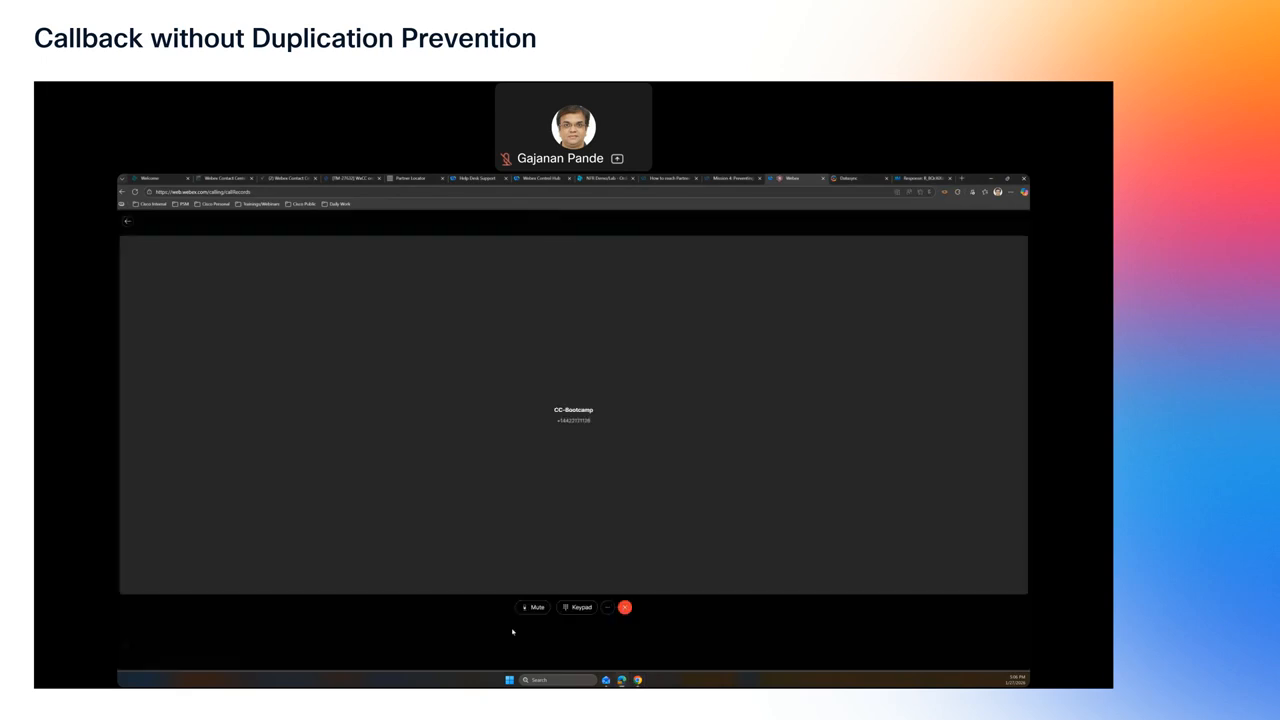
left_click(530, 607)
In the agent desktop, check the second callback's phone number, then end that call and wrap it up as Sale.
left_click(637, 682)
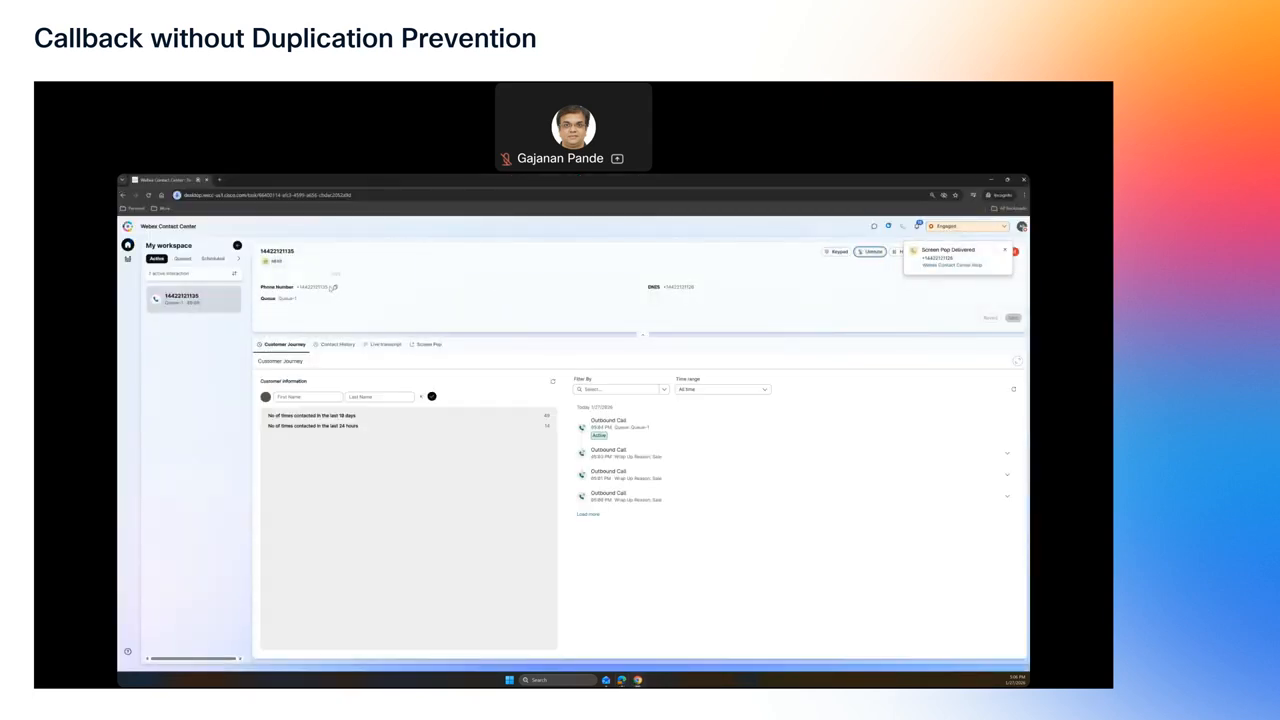
left_click_drag(333, 287, 294, 288)
left_click(1006, 251)
left_click(1005, 252)
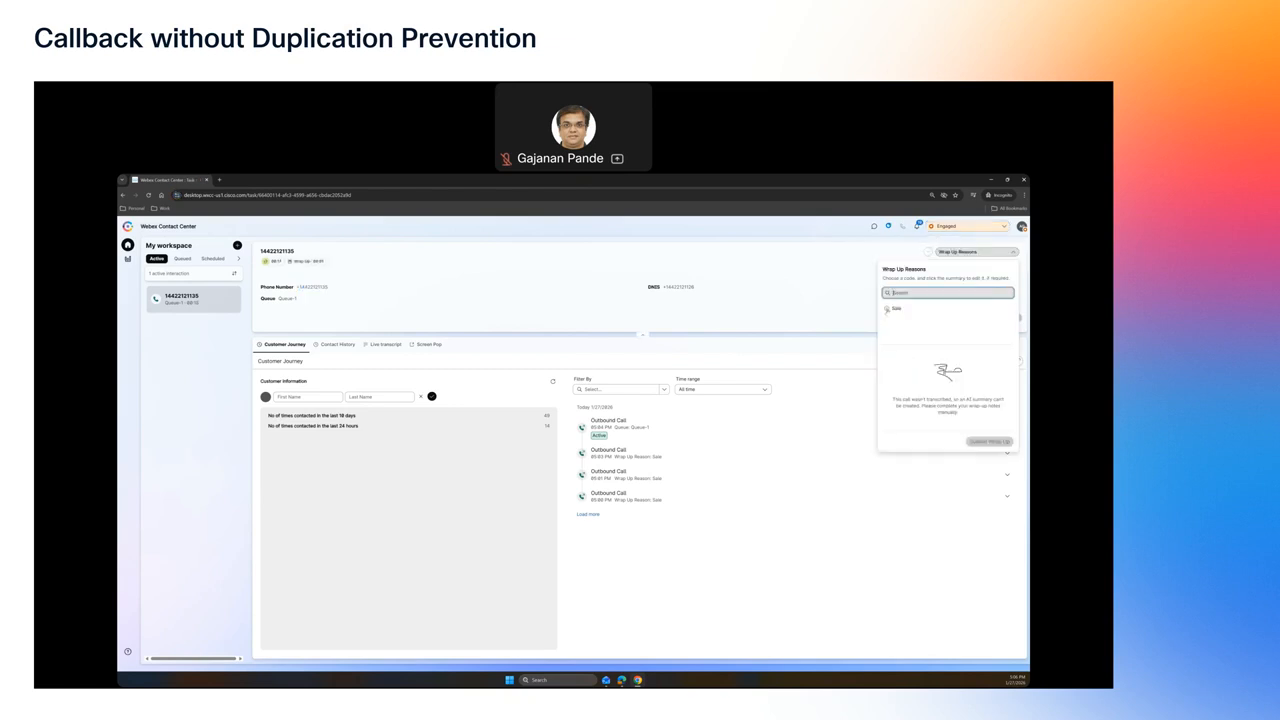
left_click(886, 309)
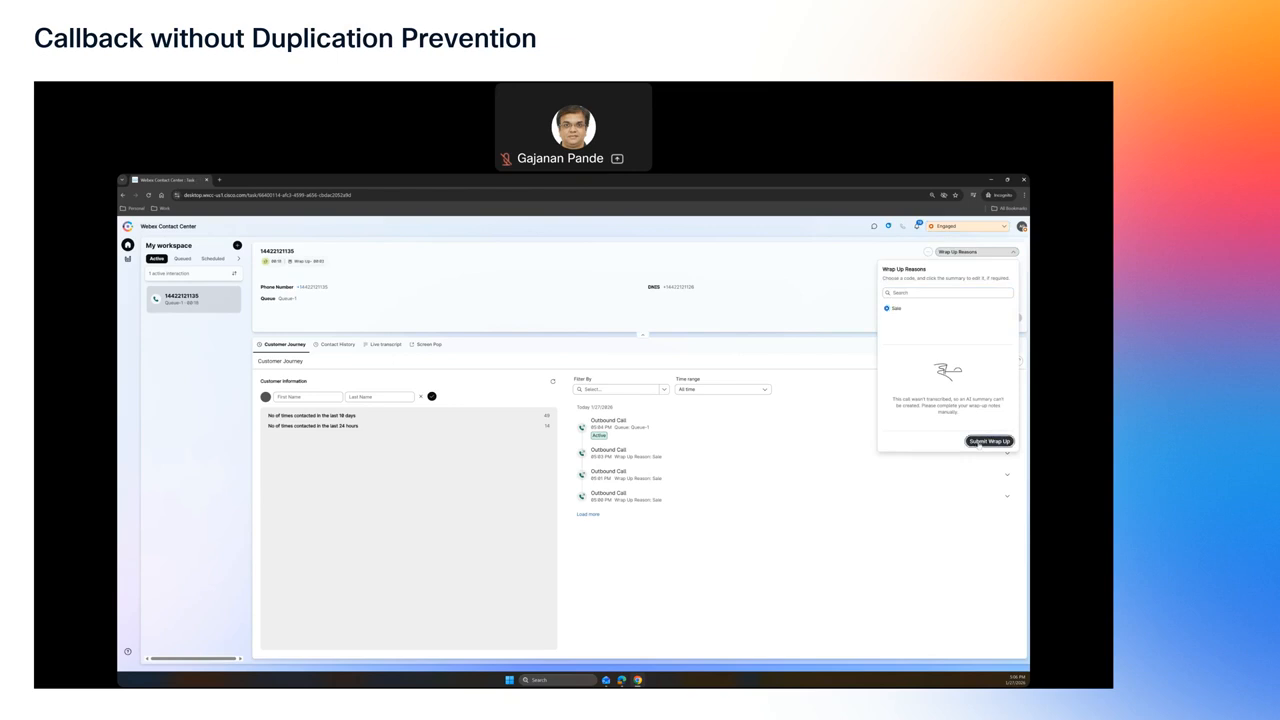
left_click(979, 443)
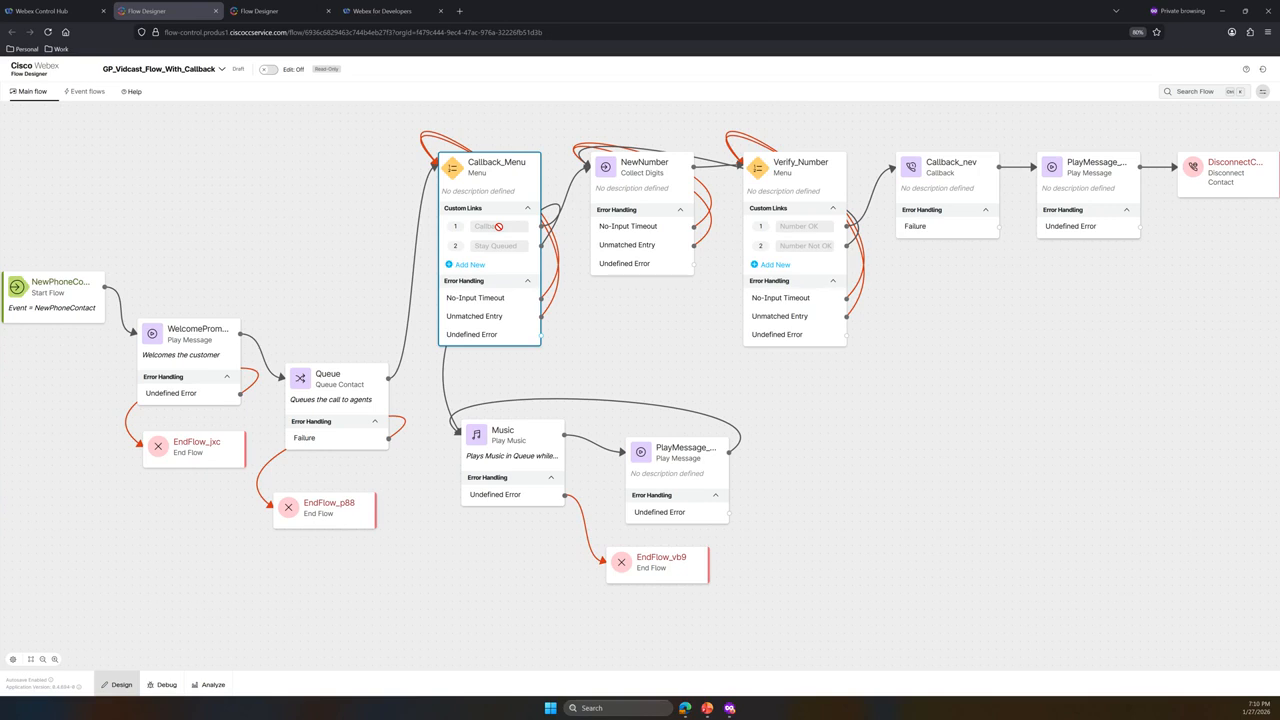
Examine the NewNumber, Verify_Number and callback activities in the GP_Vidcast_Flow_With_Callback flow.
left_click(652, 176)
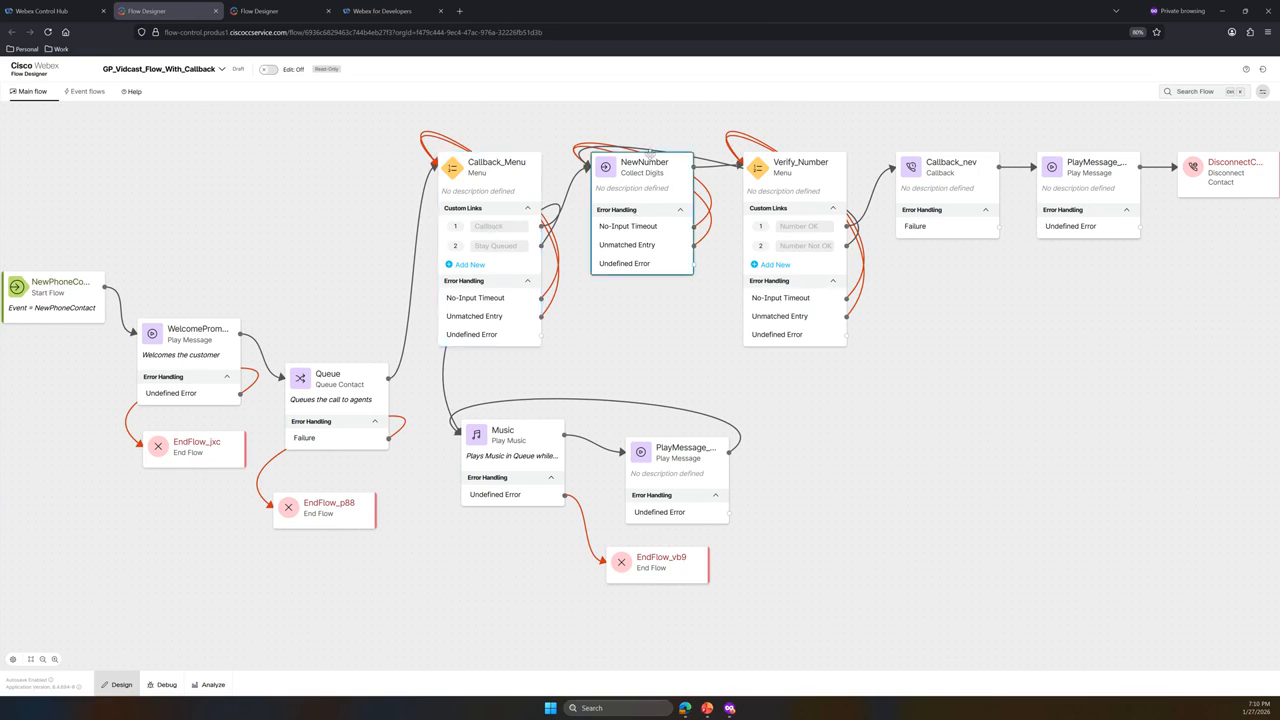
left_click(775, 186)
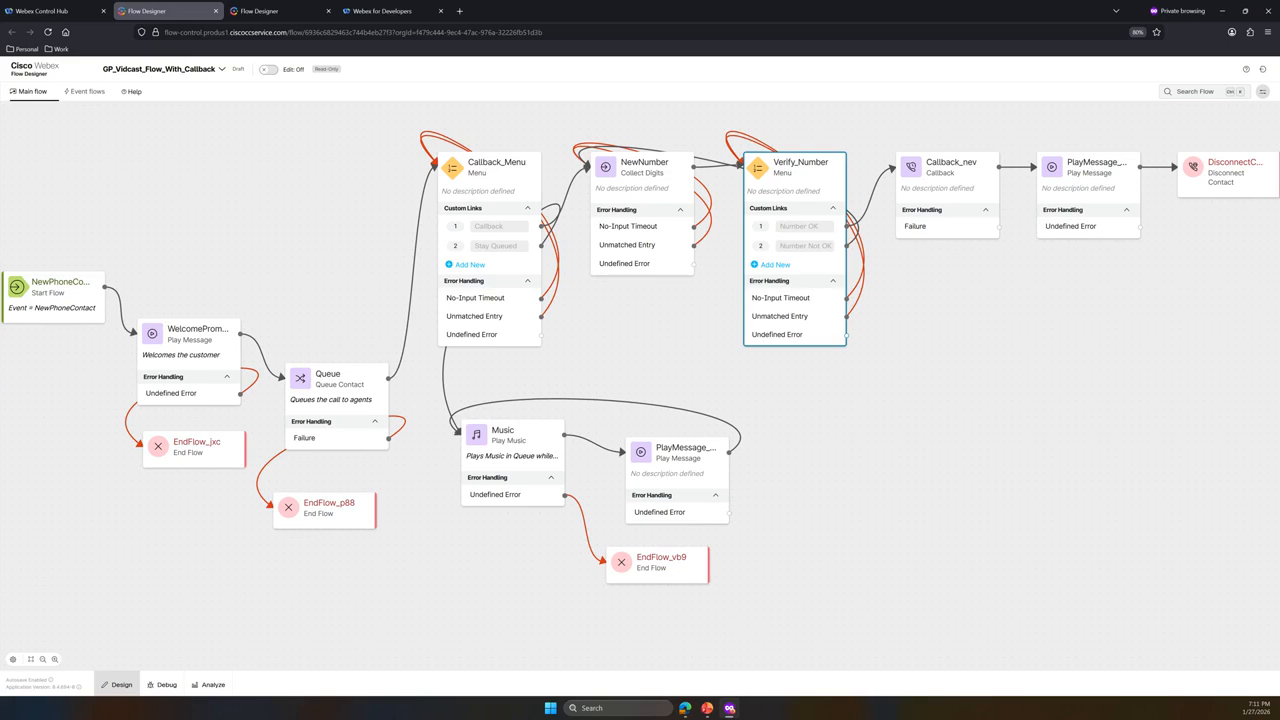
left_click_drag(990, 310, 498, 300)
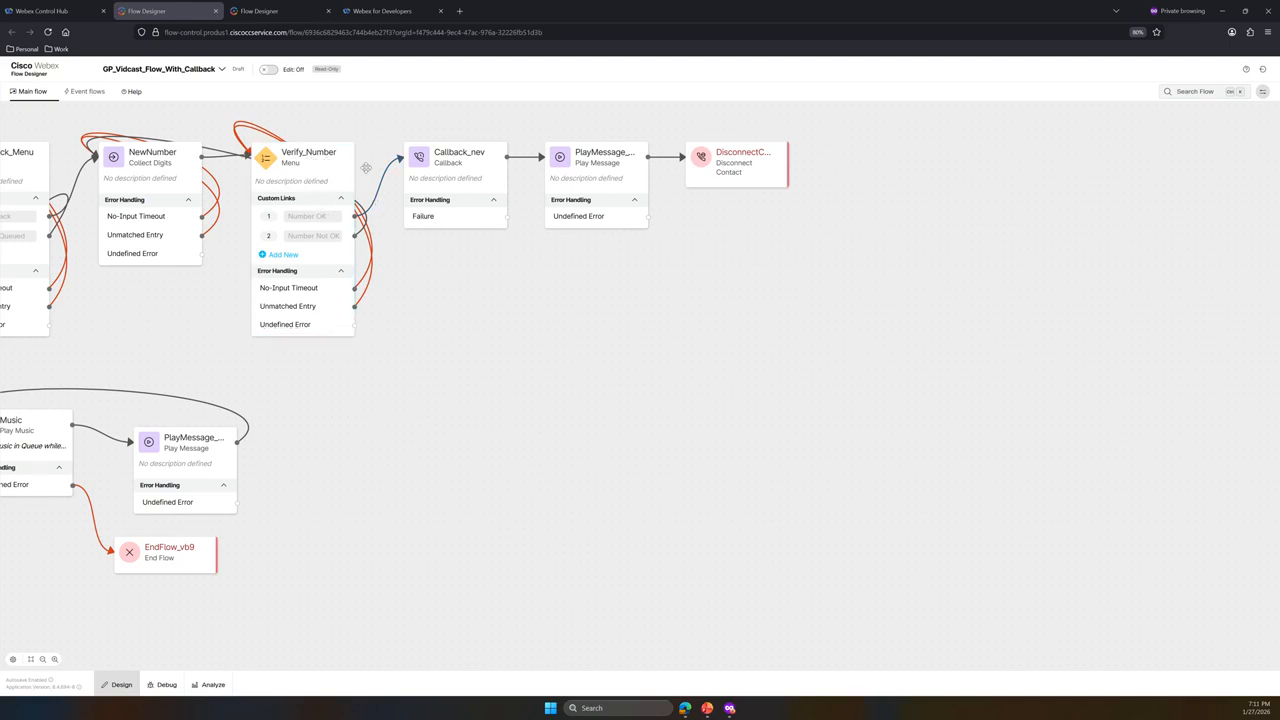
Examine the callback search HTTP request's settings in the GP_Vidcast_Flow_to_Prevent_Callback_Duplication flow, keeping the flow in edit mode.
left_click(255, 11)
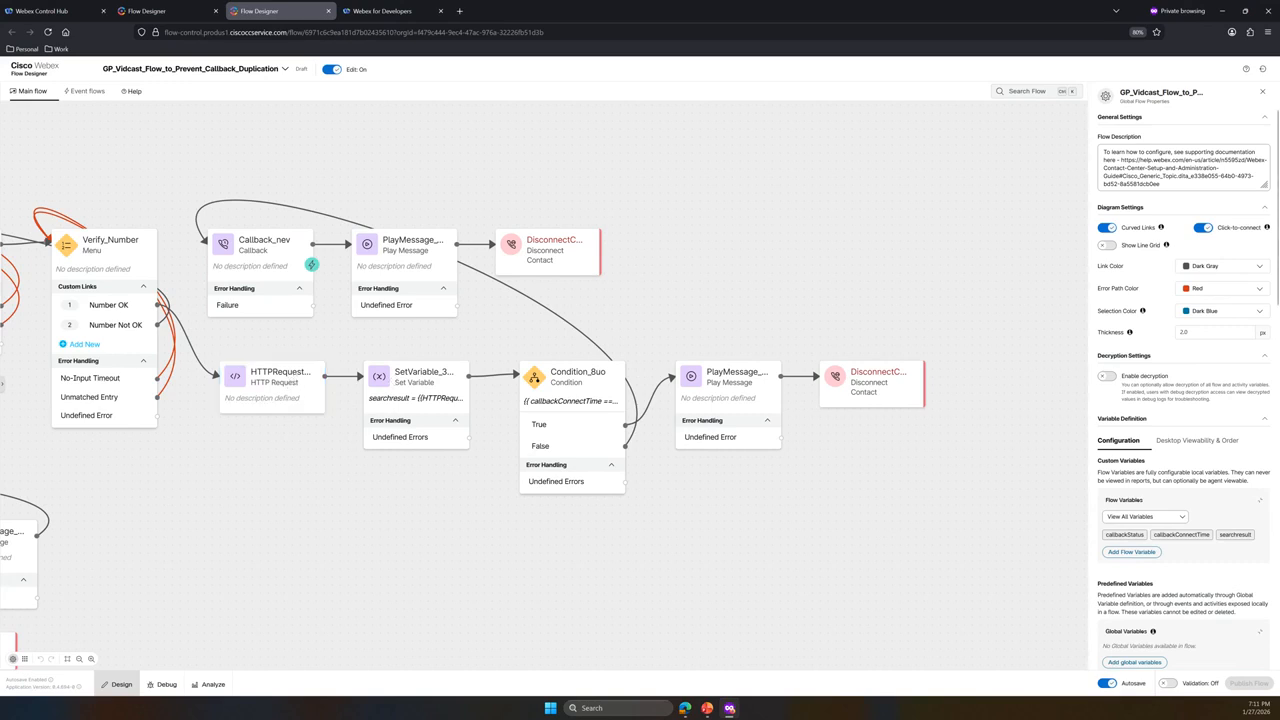
left_click(268, 385)
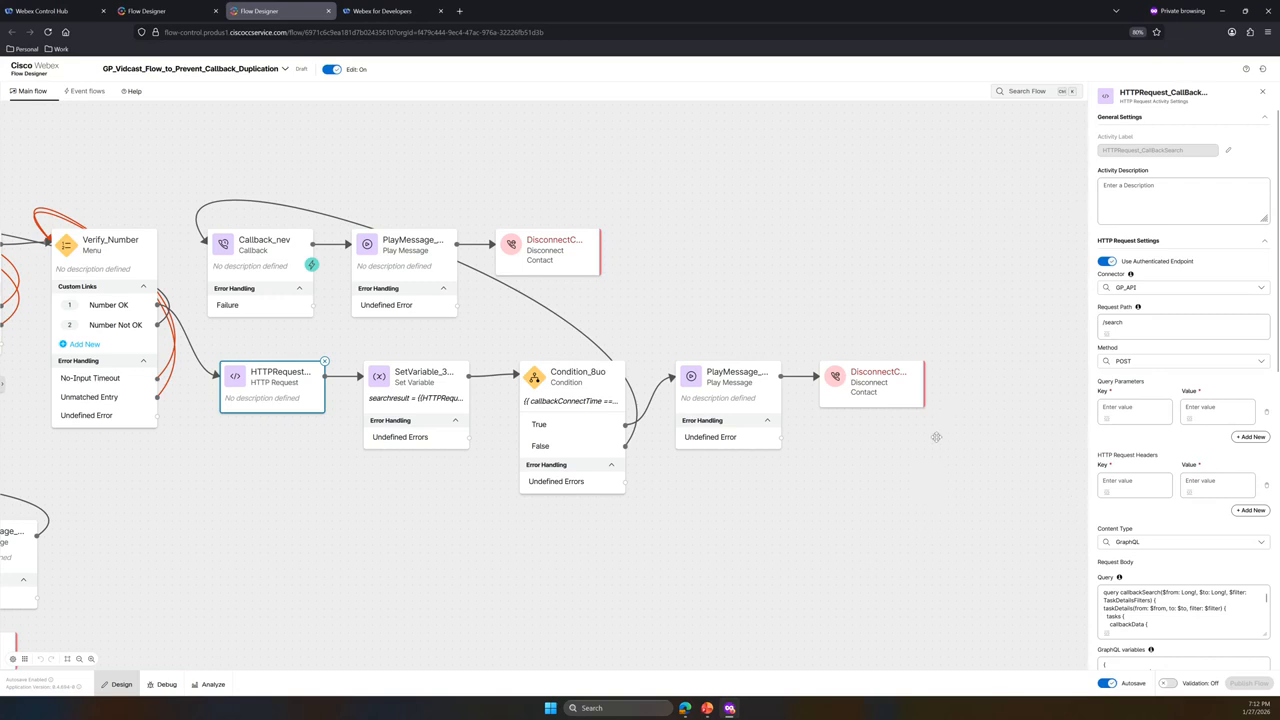
left_click(936, 437)
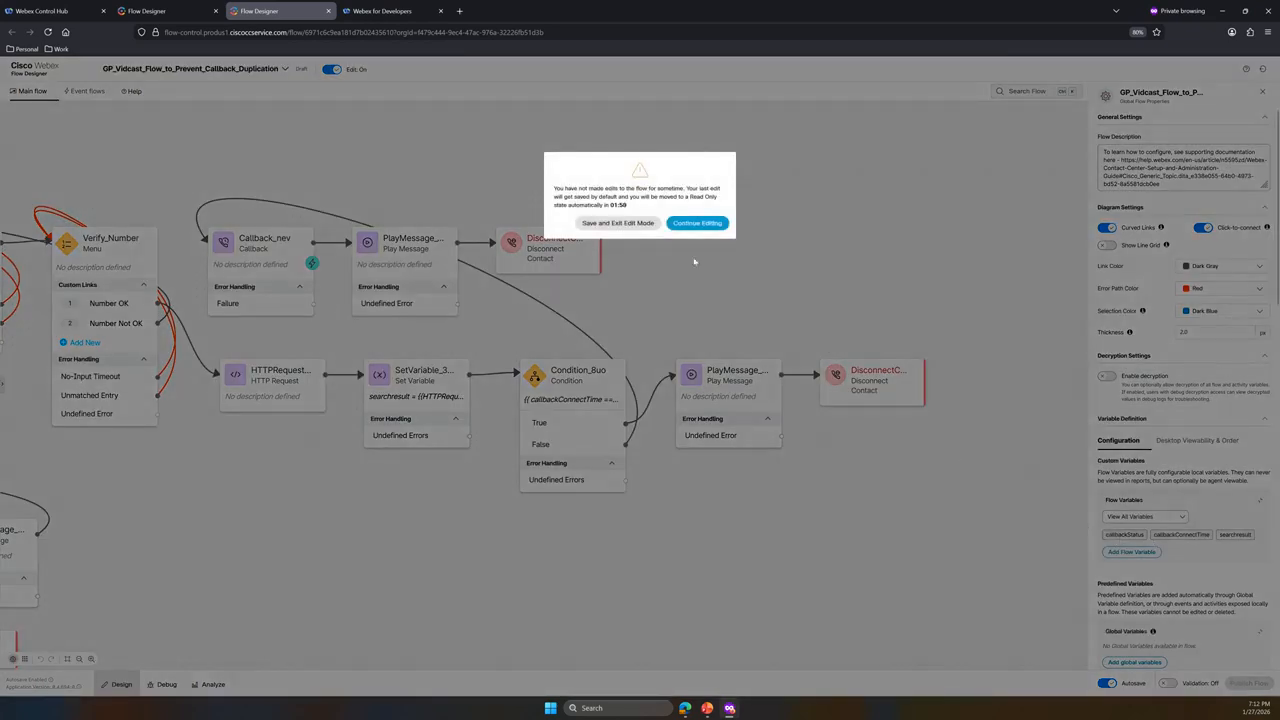
left_click(697, 223)
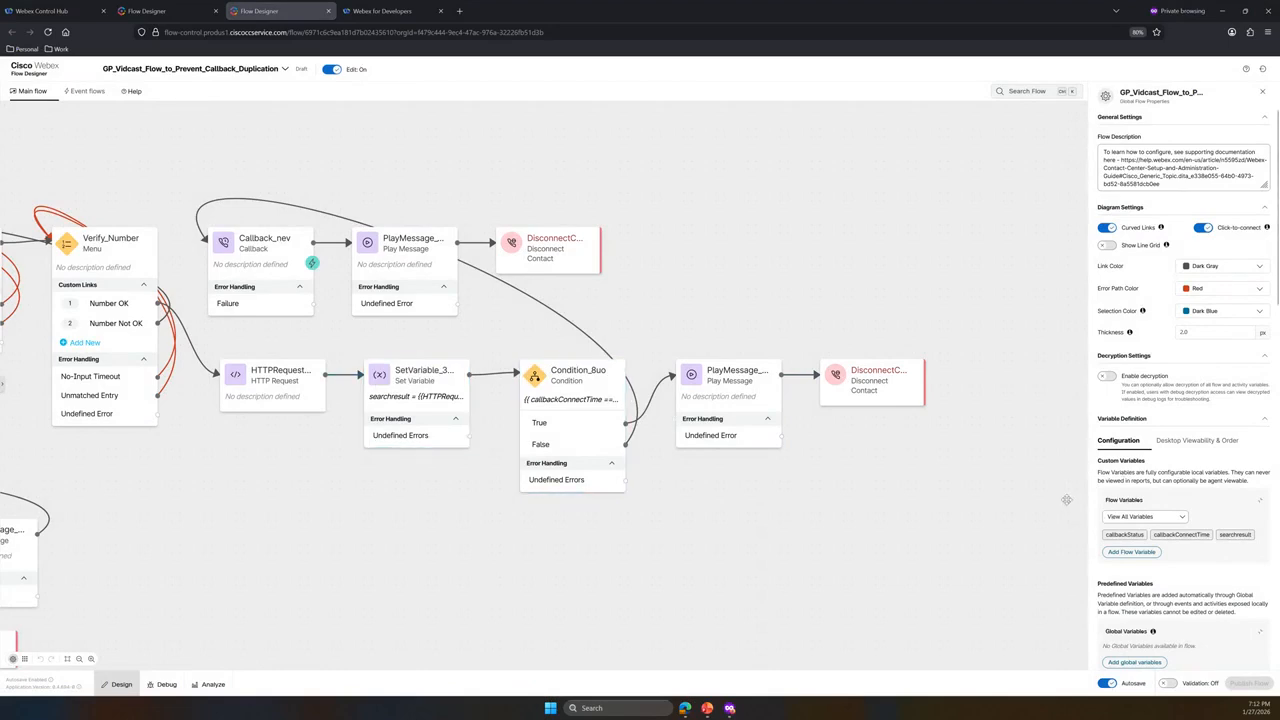
left_click(264, 377)
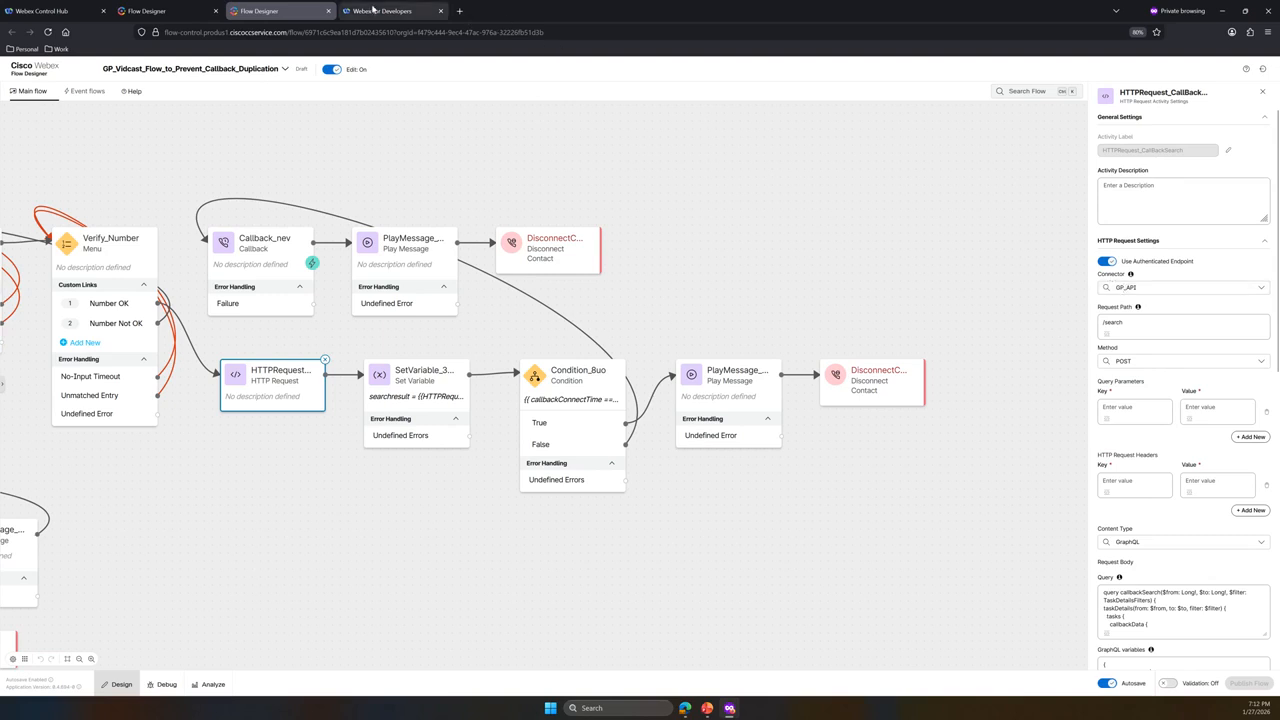
In Control Hub's integrations, add a Webex Contact Center connector named GP_API_2 with Read-Write Access and authorize it.
left_click(33, 11)
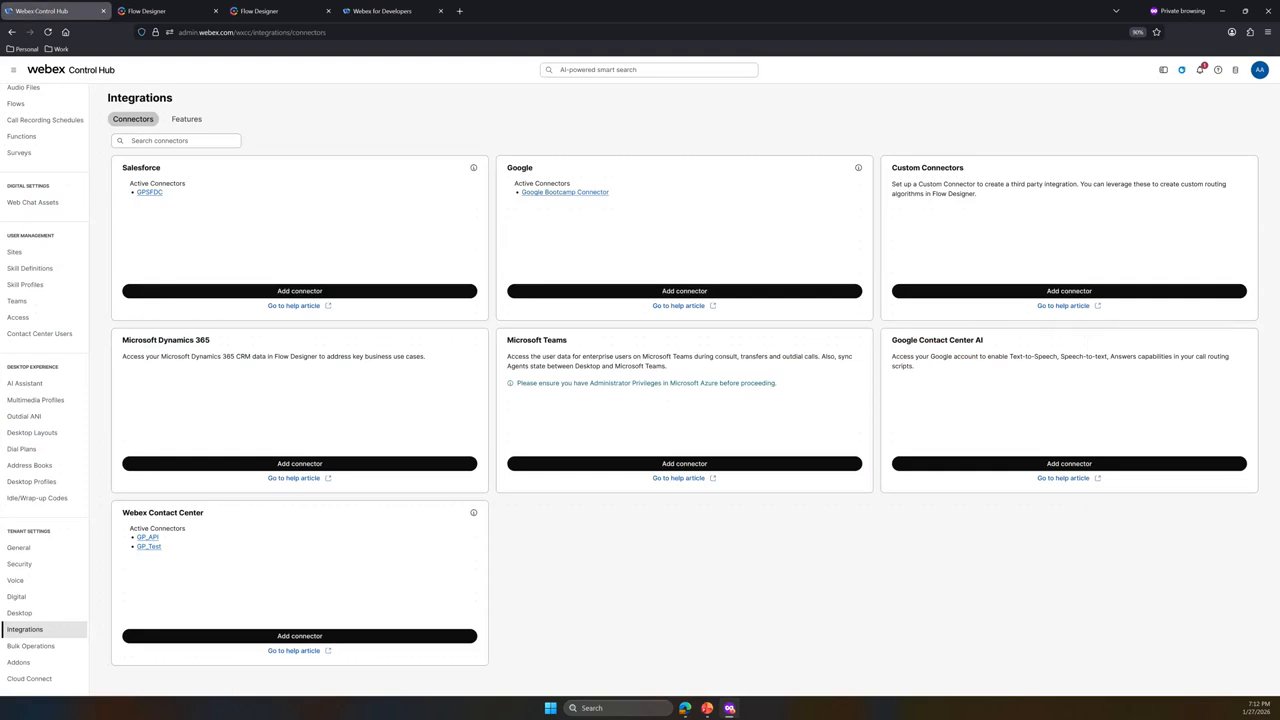
scroll(14, 203, "up", 5)
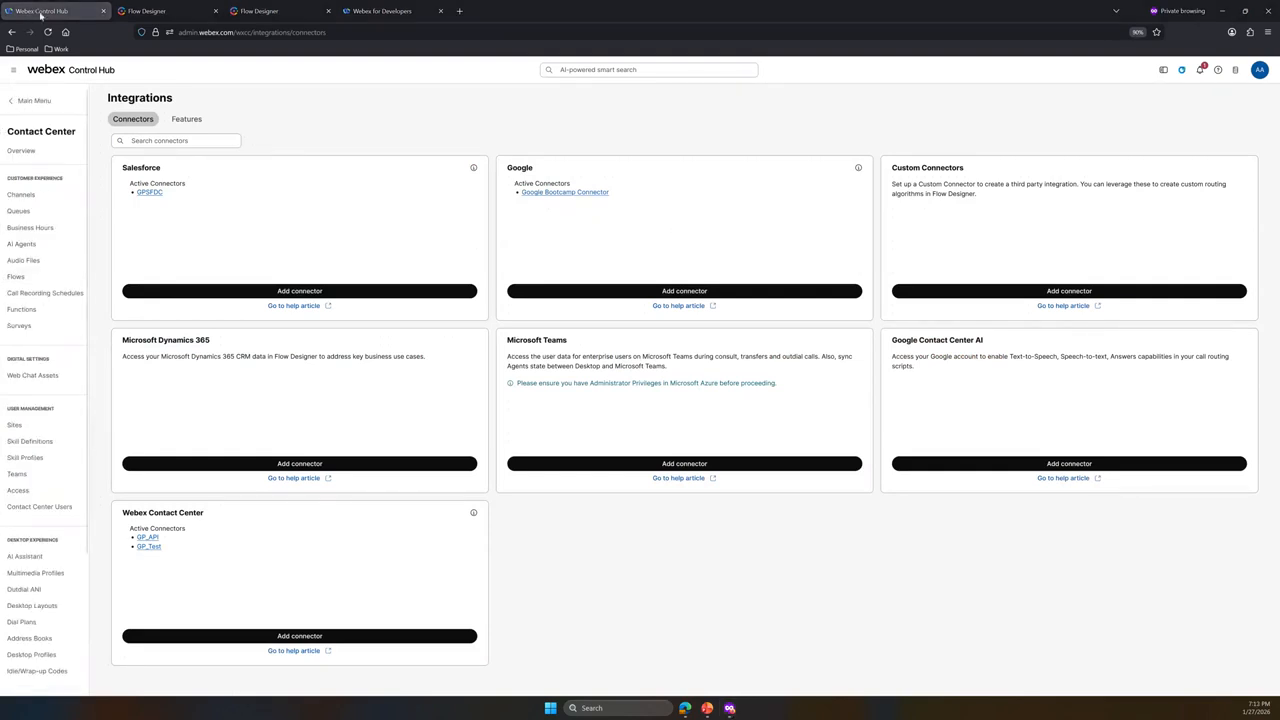
scroll(14, 203, "down", 5)
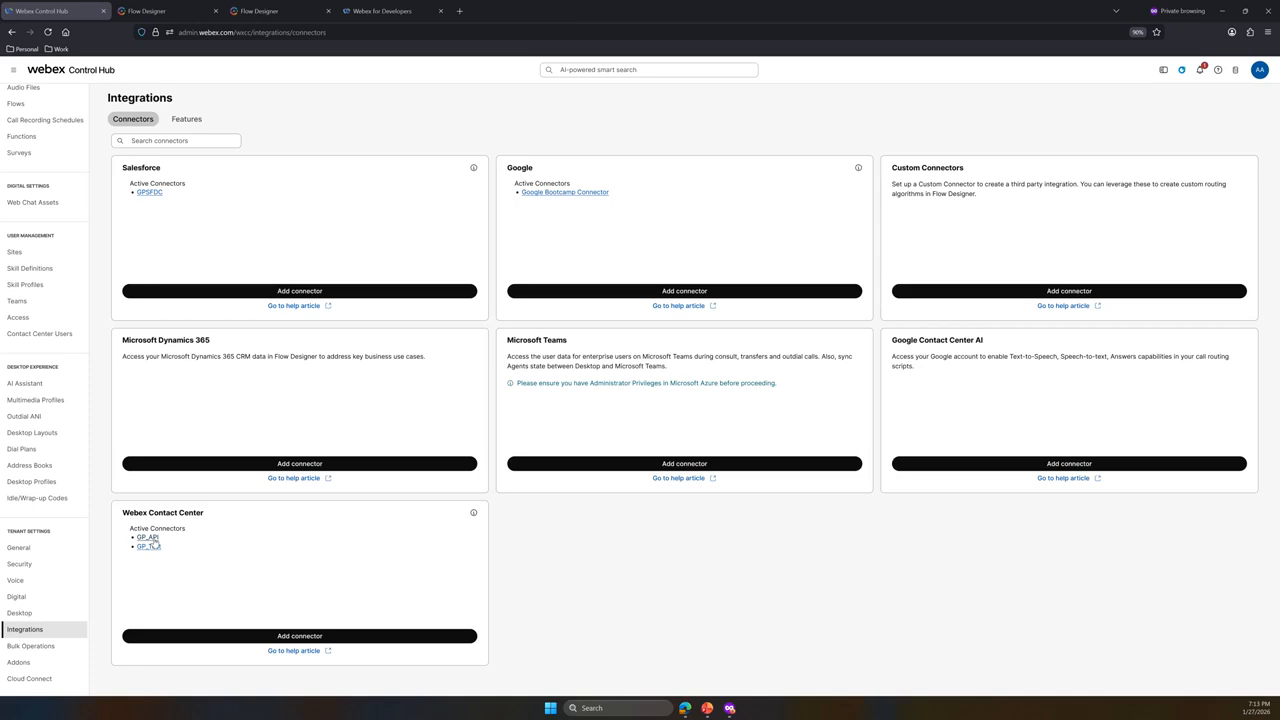
left_click(316, 638)
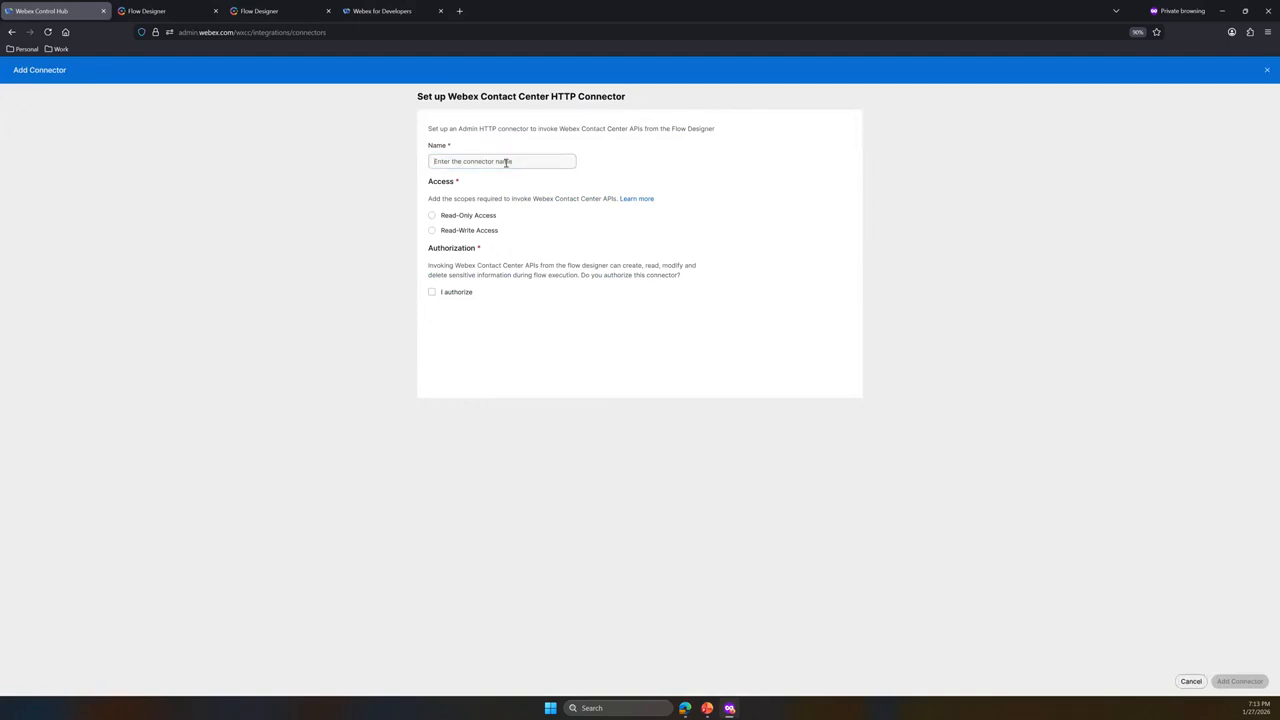
type("GP_API_2")
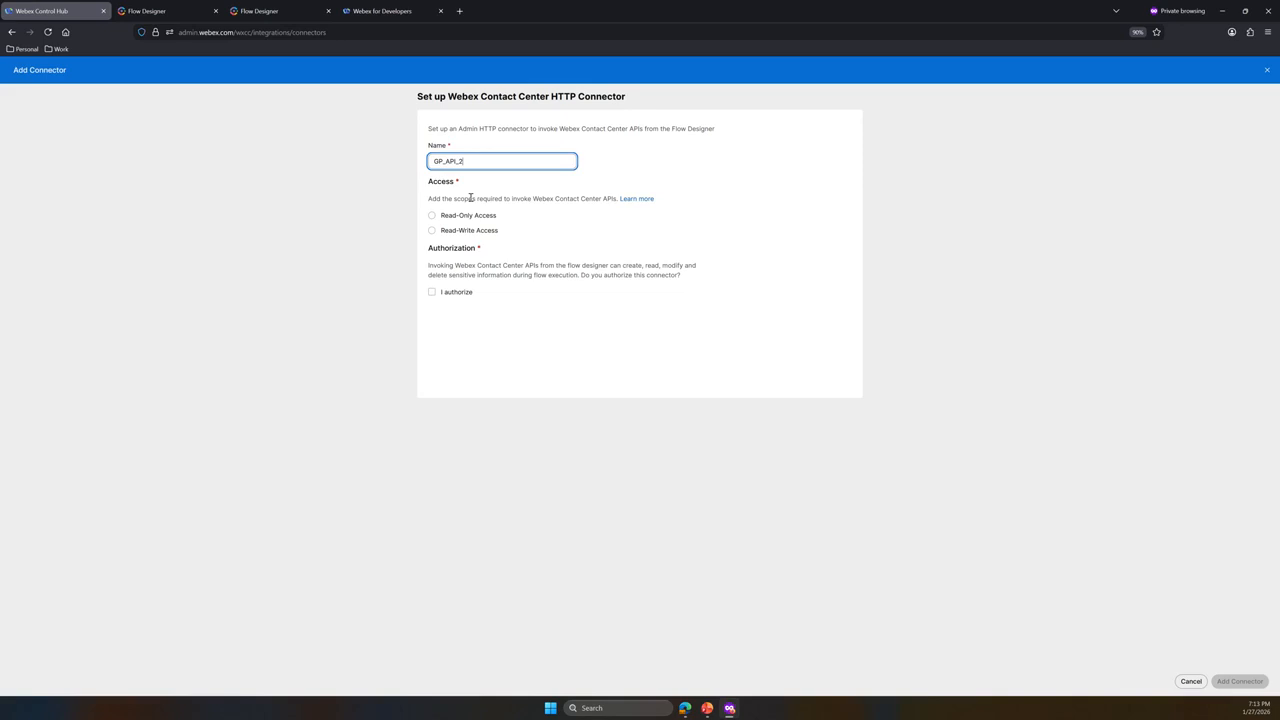
left_click(432, 230)
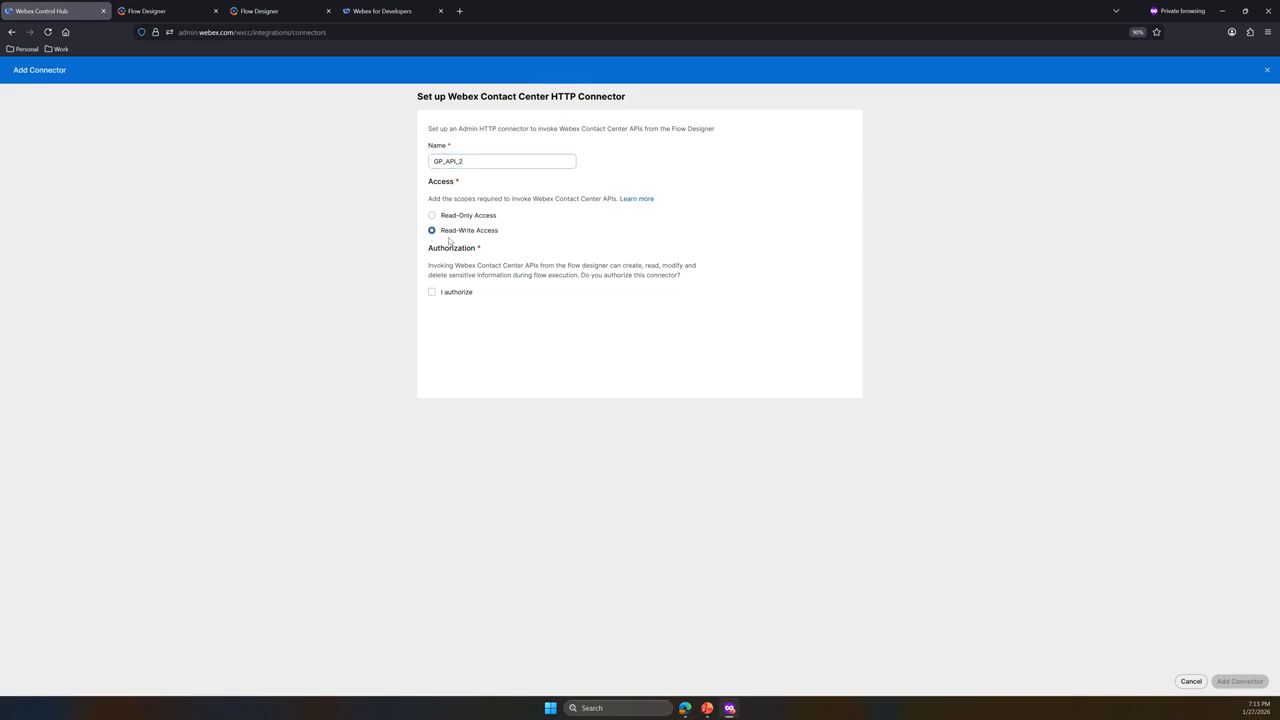
left_click(432, 292)
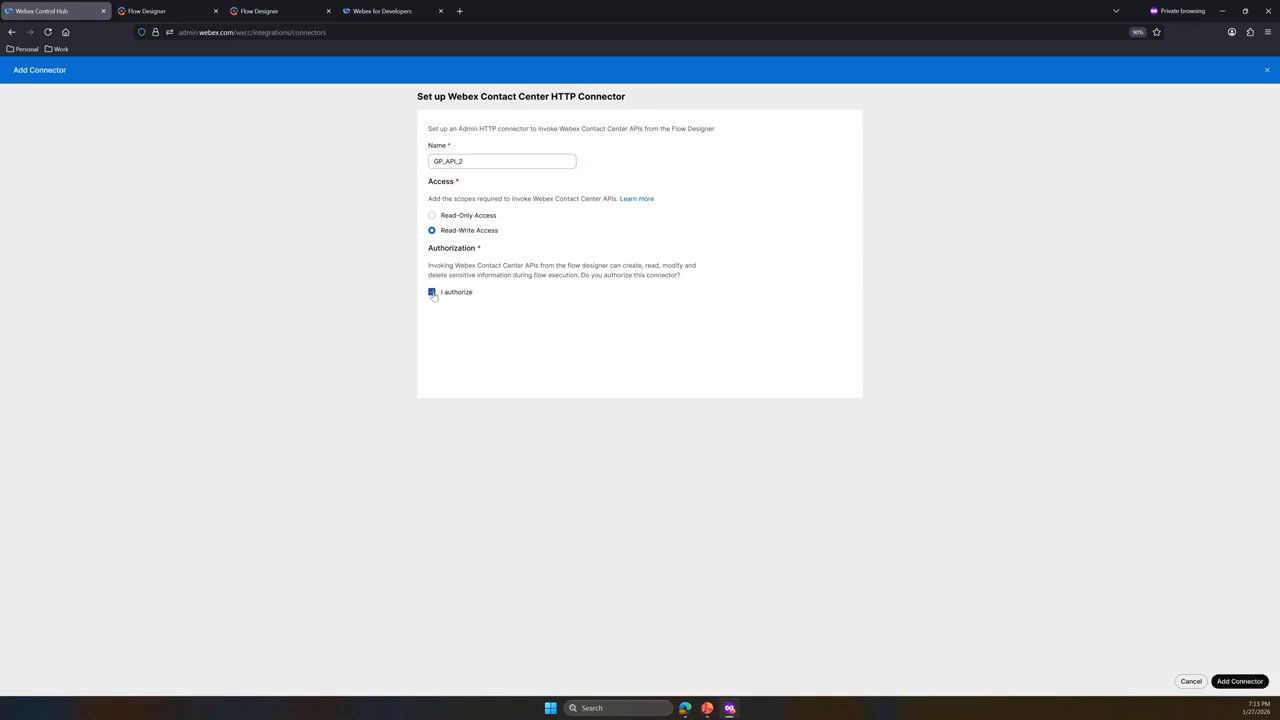
left_click(1237, 682)
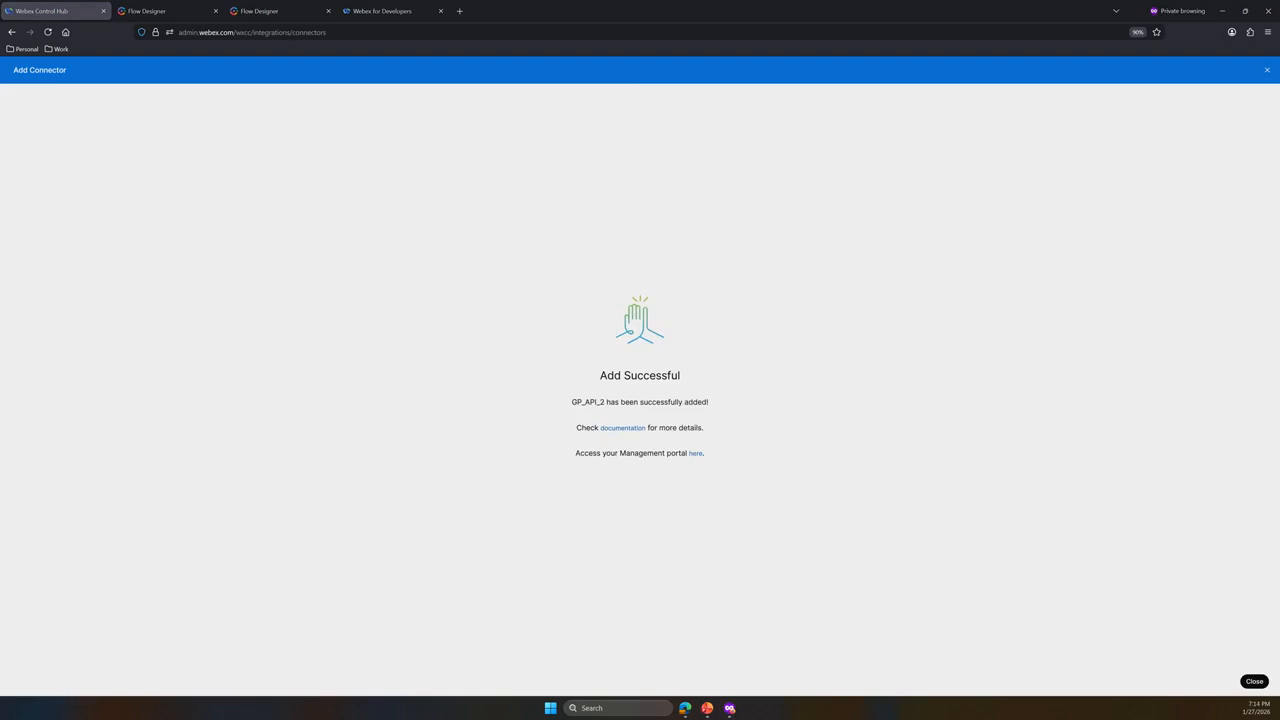
left_click(1253, 682)
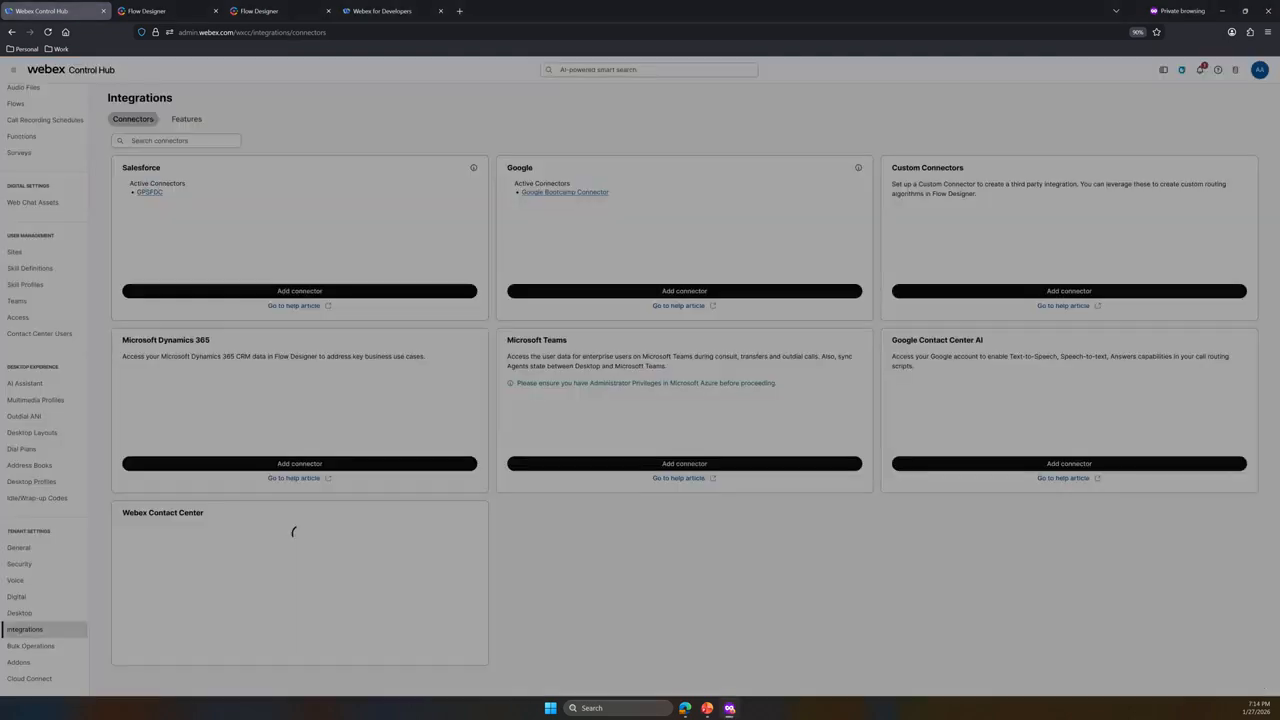
Check the callback search request's path in the duplication-prevention flow against the Webex Contact Center Search API reference on Webex for Developers.
left_click(262, 11)
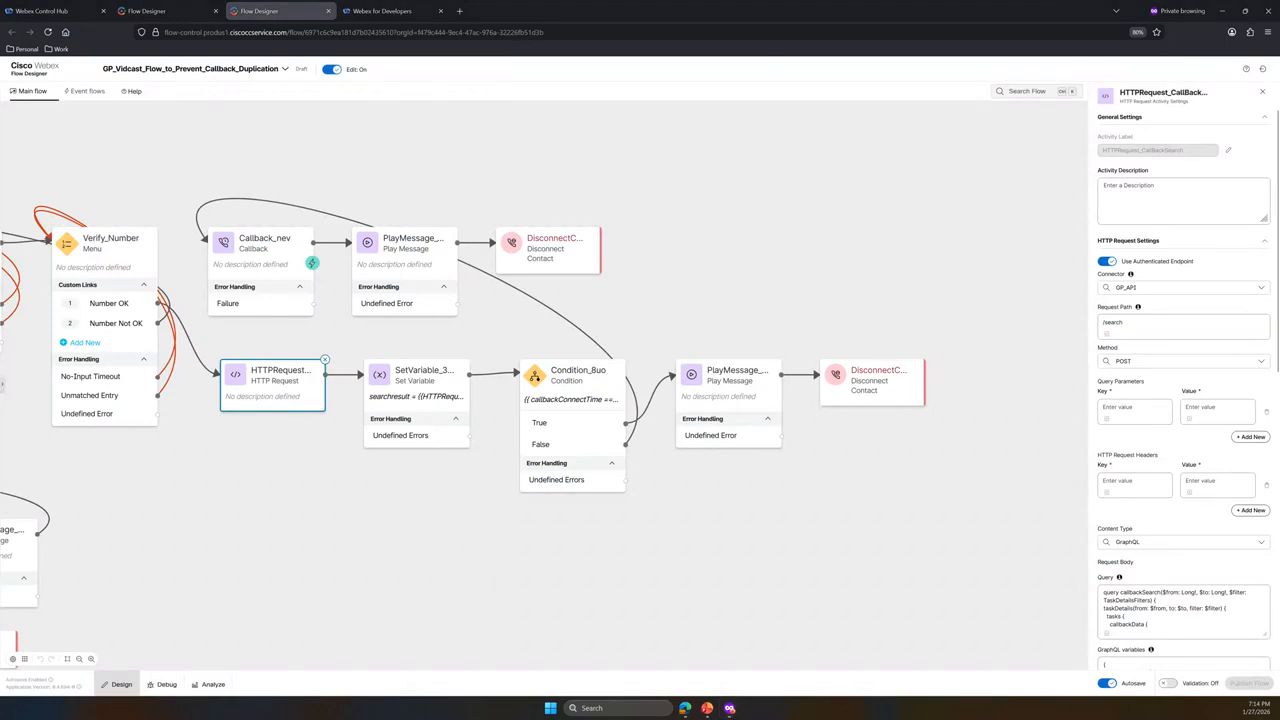
triple_click(1128, 322)
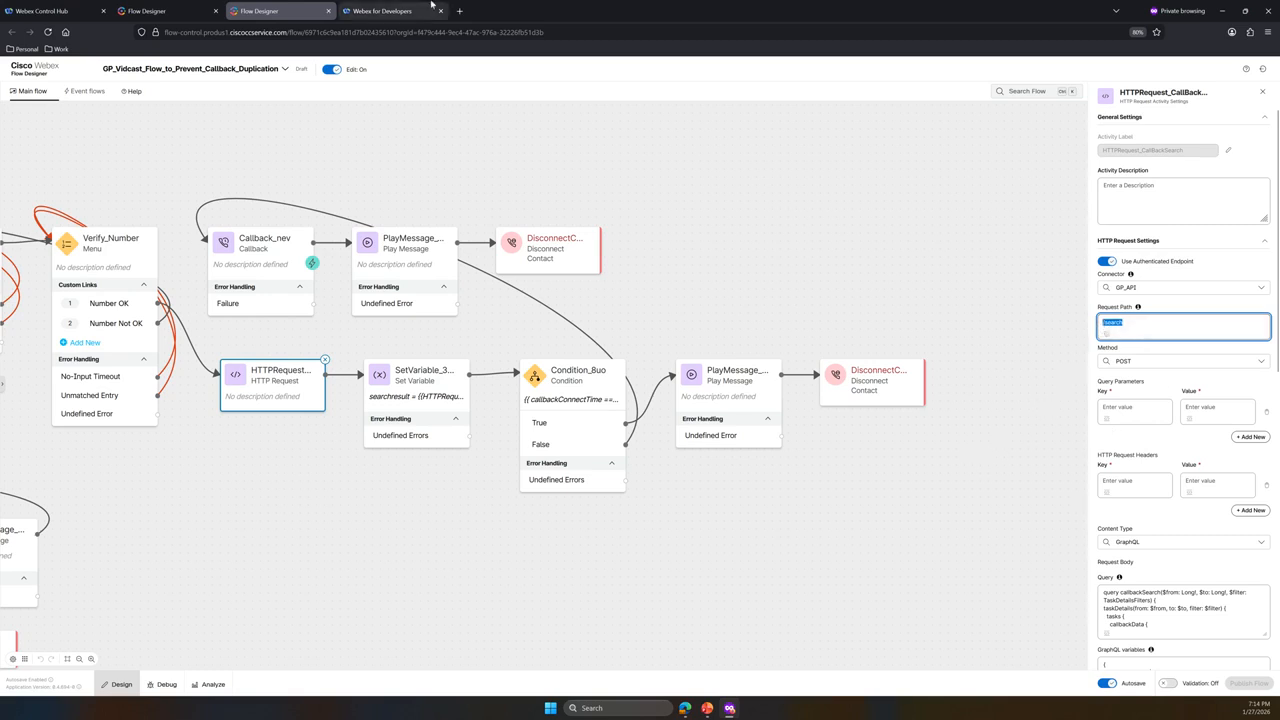
left_click(386, 12)
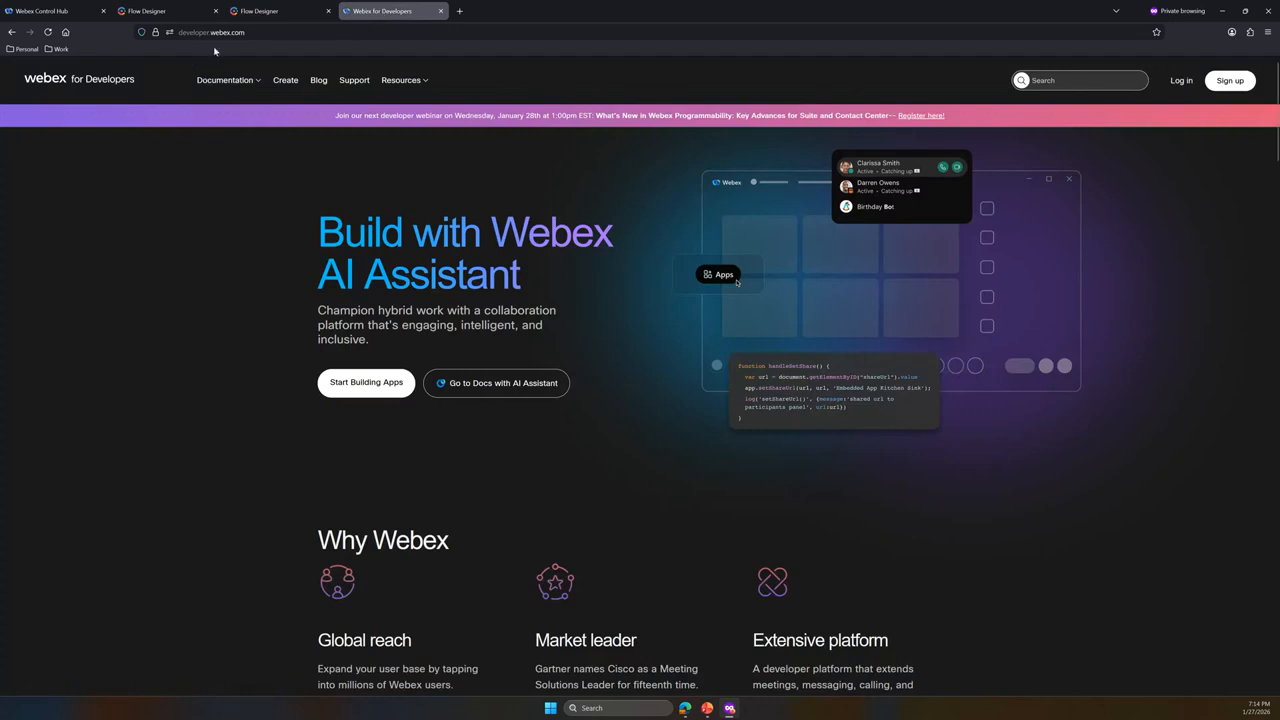
left_click(259, 84)
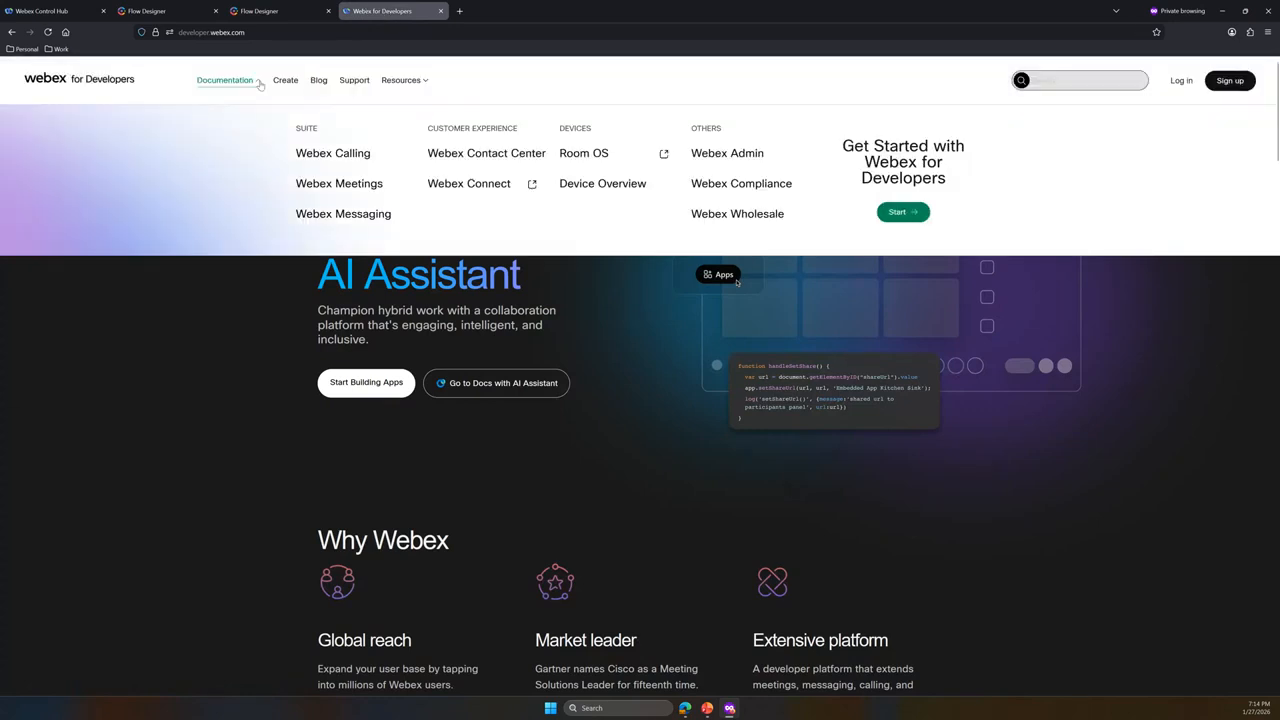
left_click(486, 153)
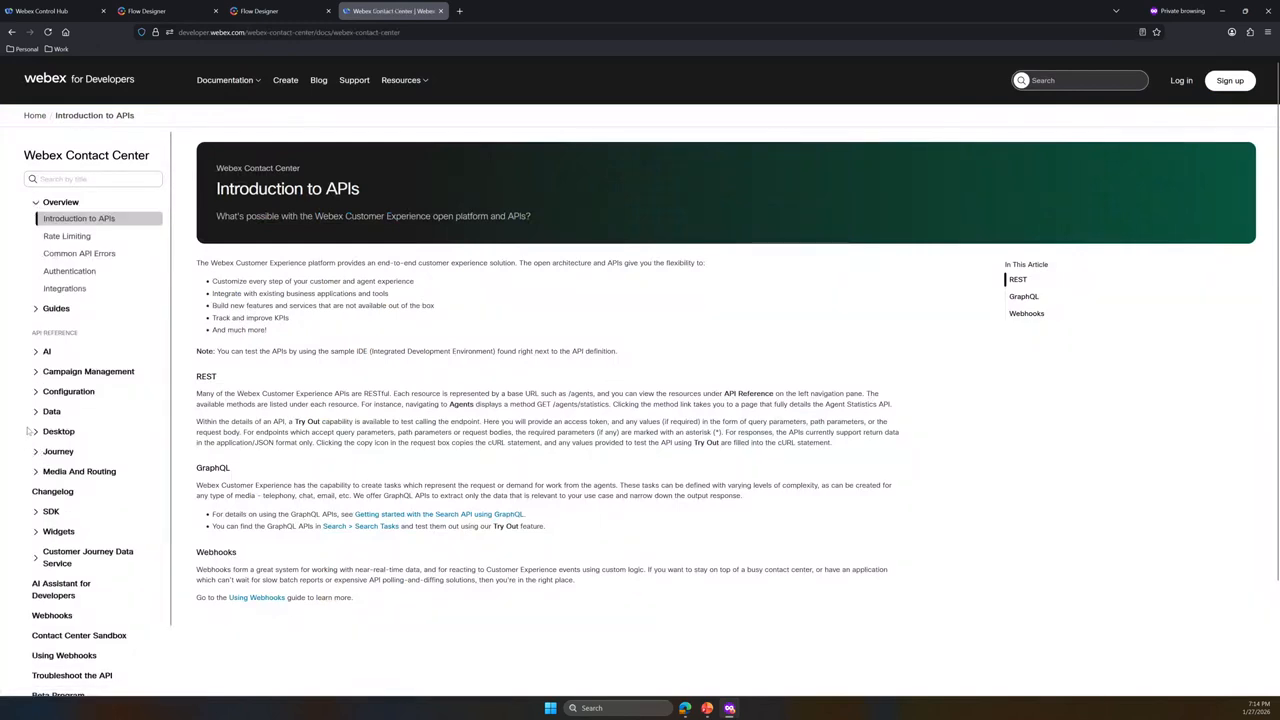
left_click(36, 411)
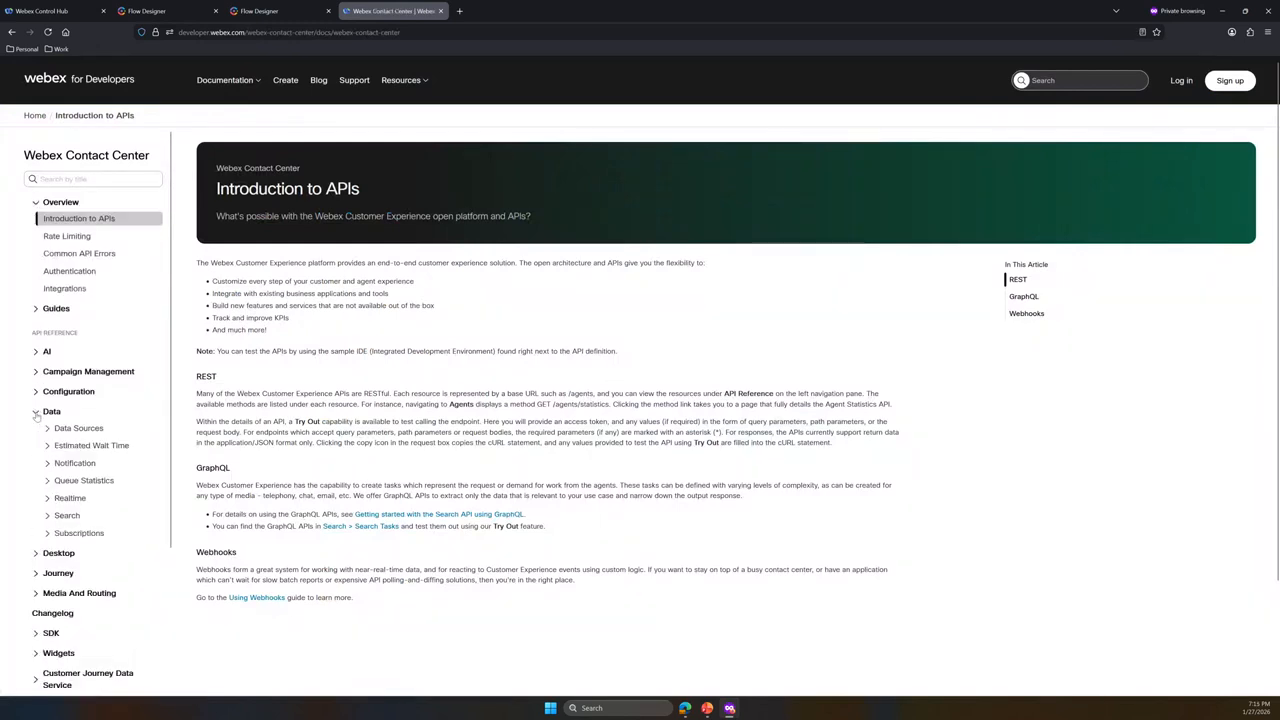
left_click(49, 517)
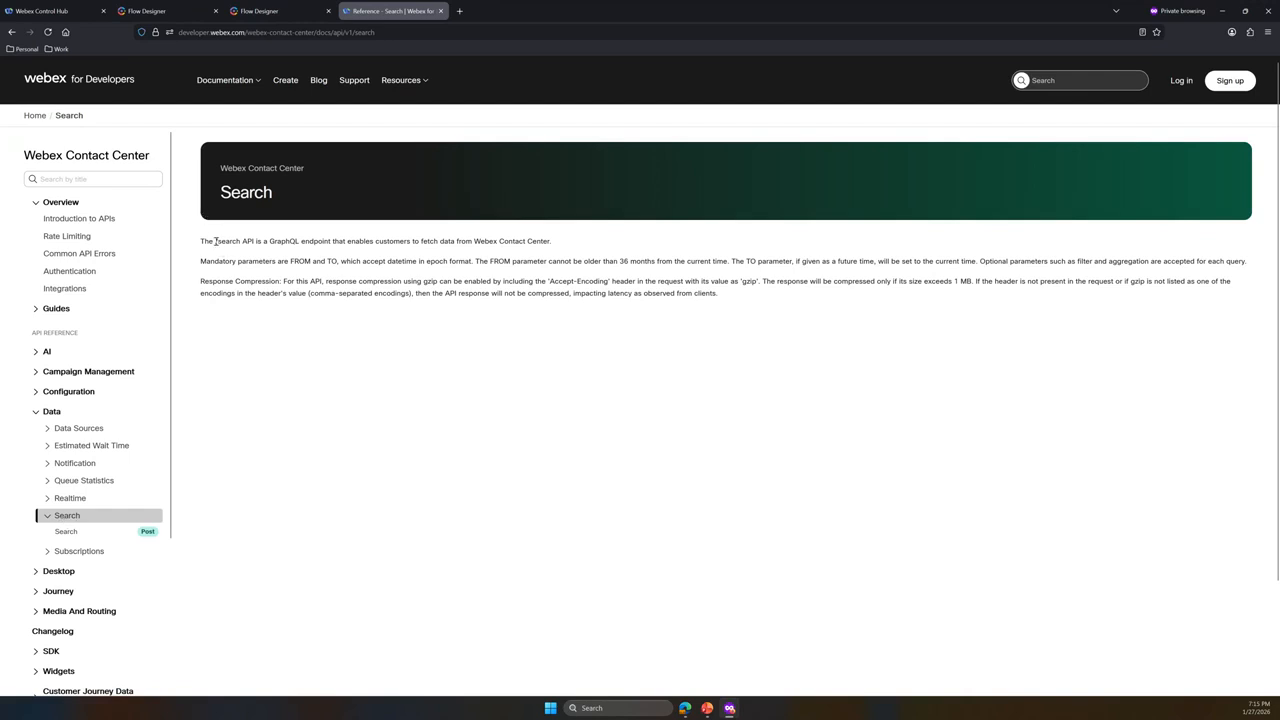
left_click_drag(217, 241, 552, 242)
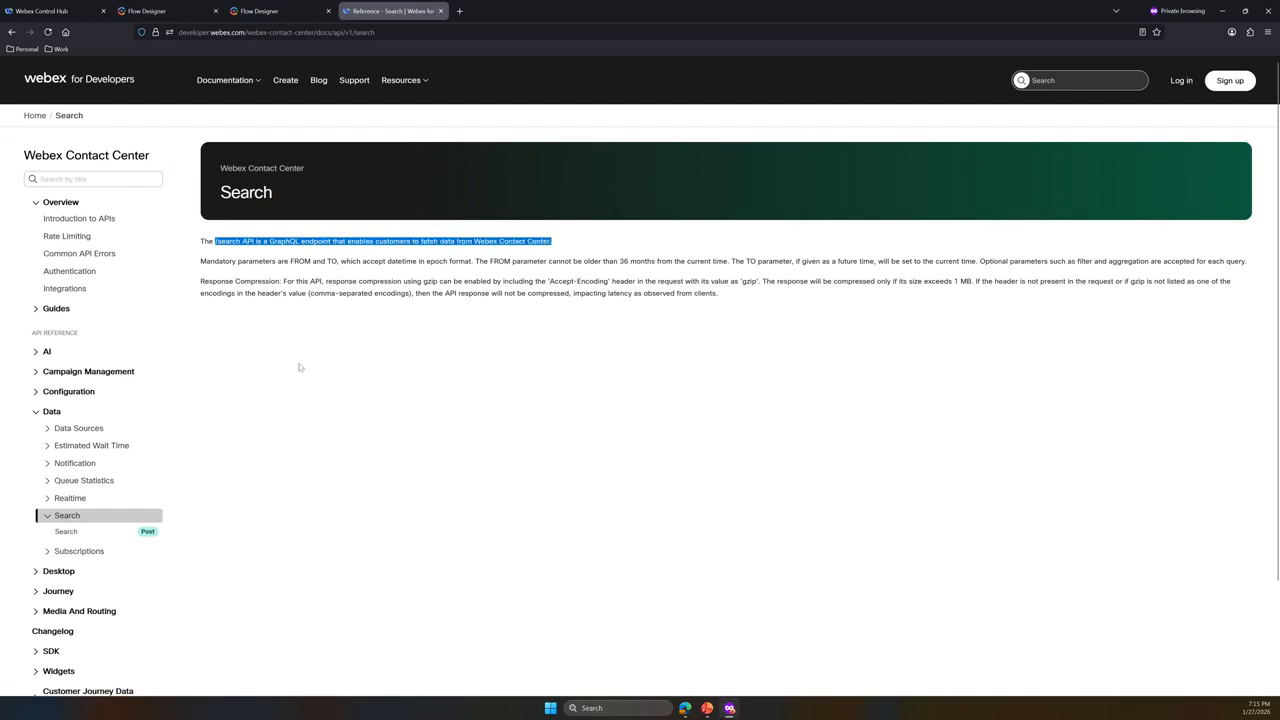
left_click(67, 532)
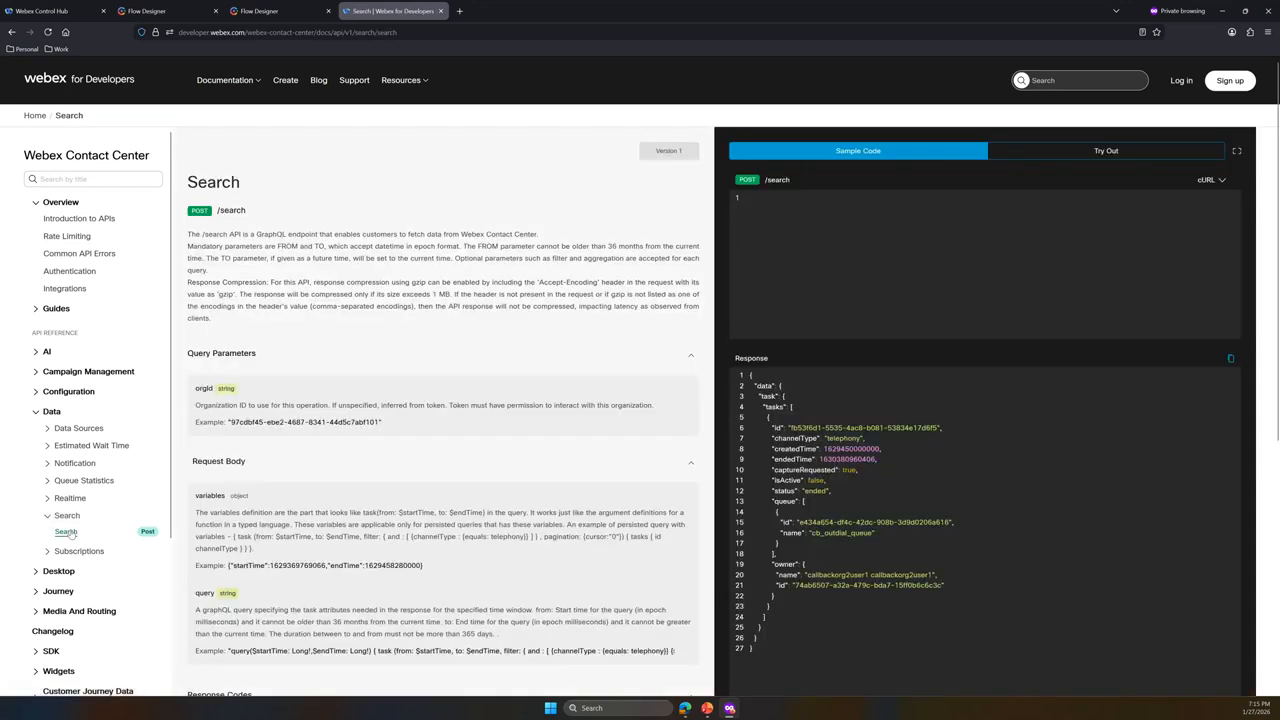
scroll(380, 408, "down", 4)
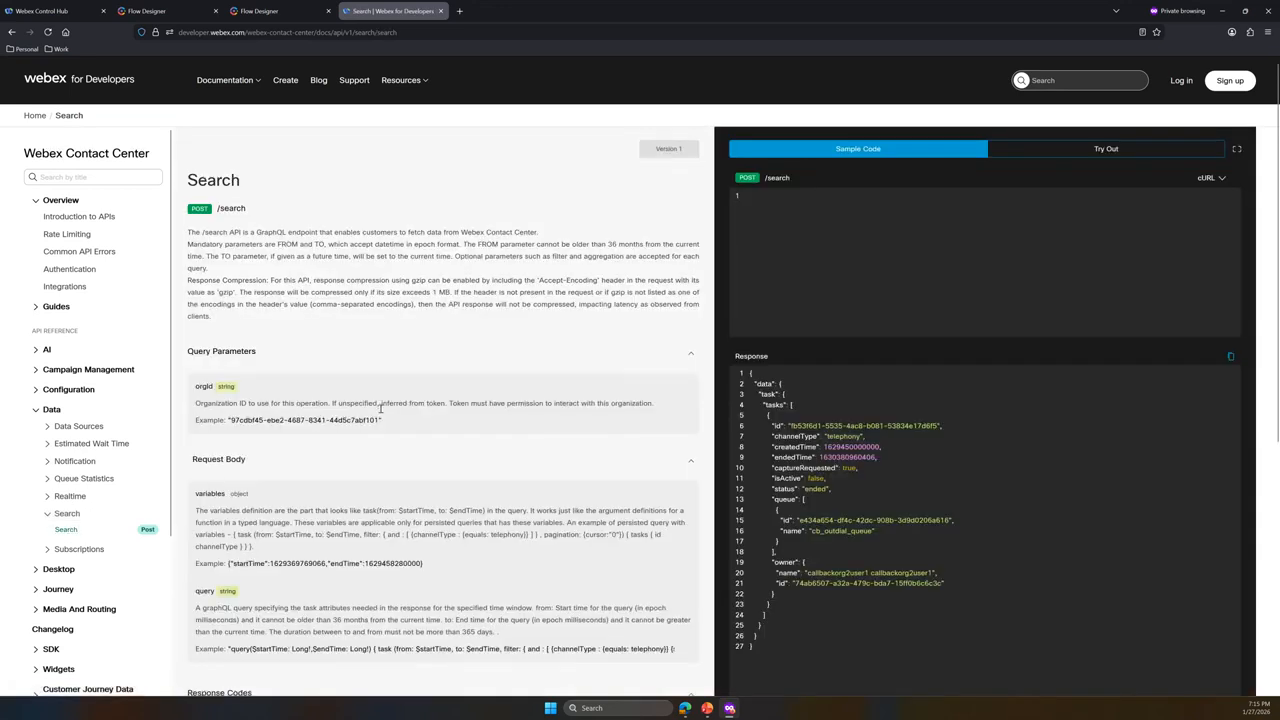
Return to the duplication-prevention flow and examine the callback search request's GraphQL query and variables, including callbackStatus, the time range and the callbackNumber filter.
left_click(259, 12)
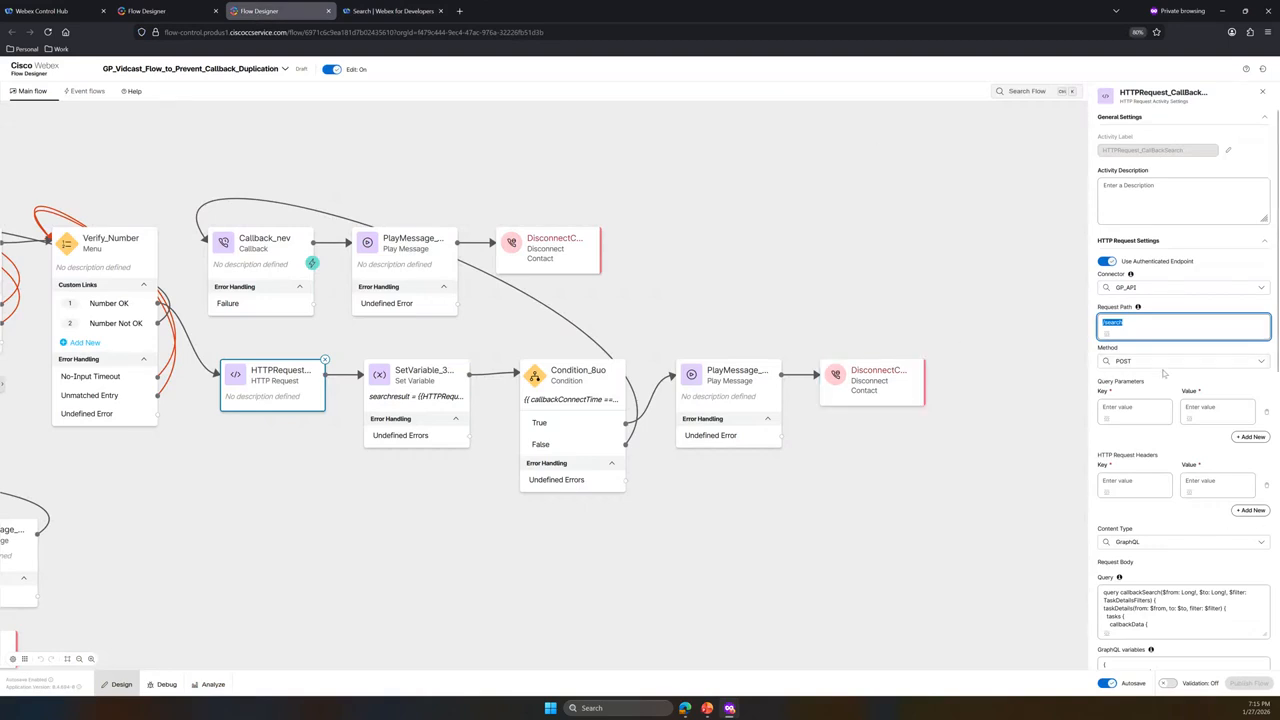
scroll(1180, 525, "down", 2)
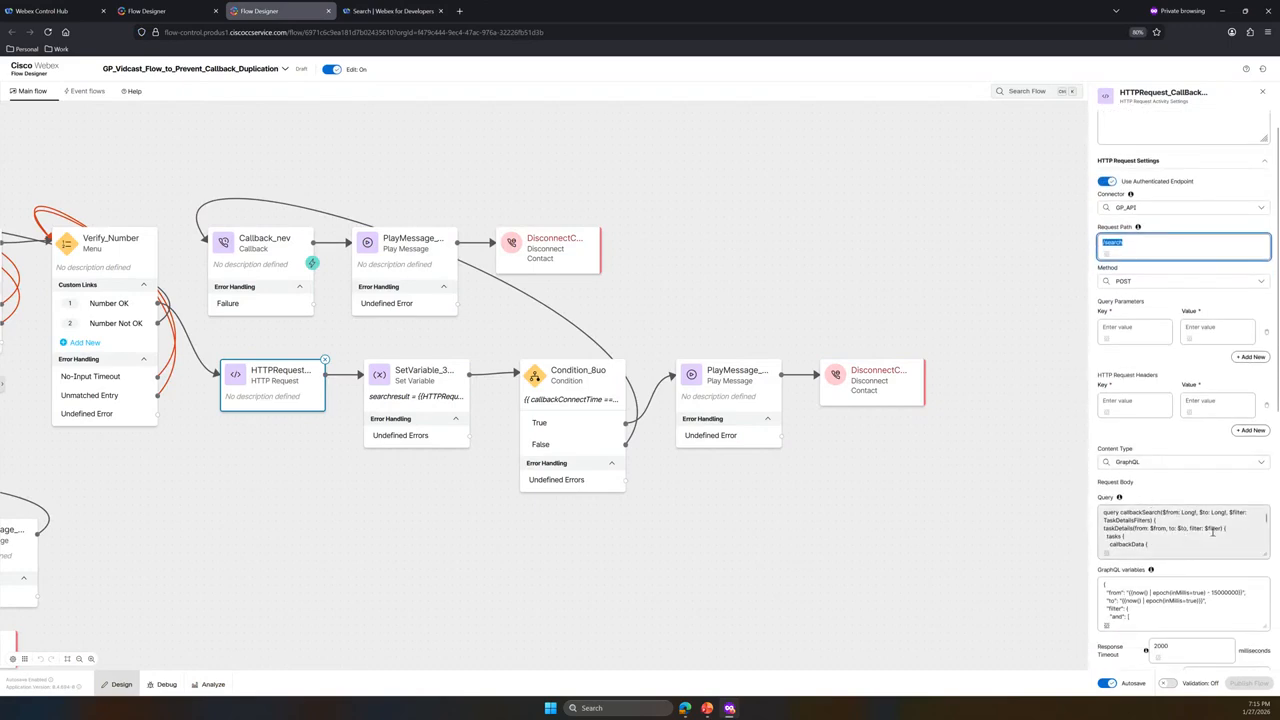
left_click_drag(1263, 554, 1266, 584)
scroll(1230, 580, "down", 1)
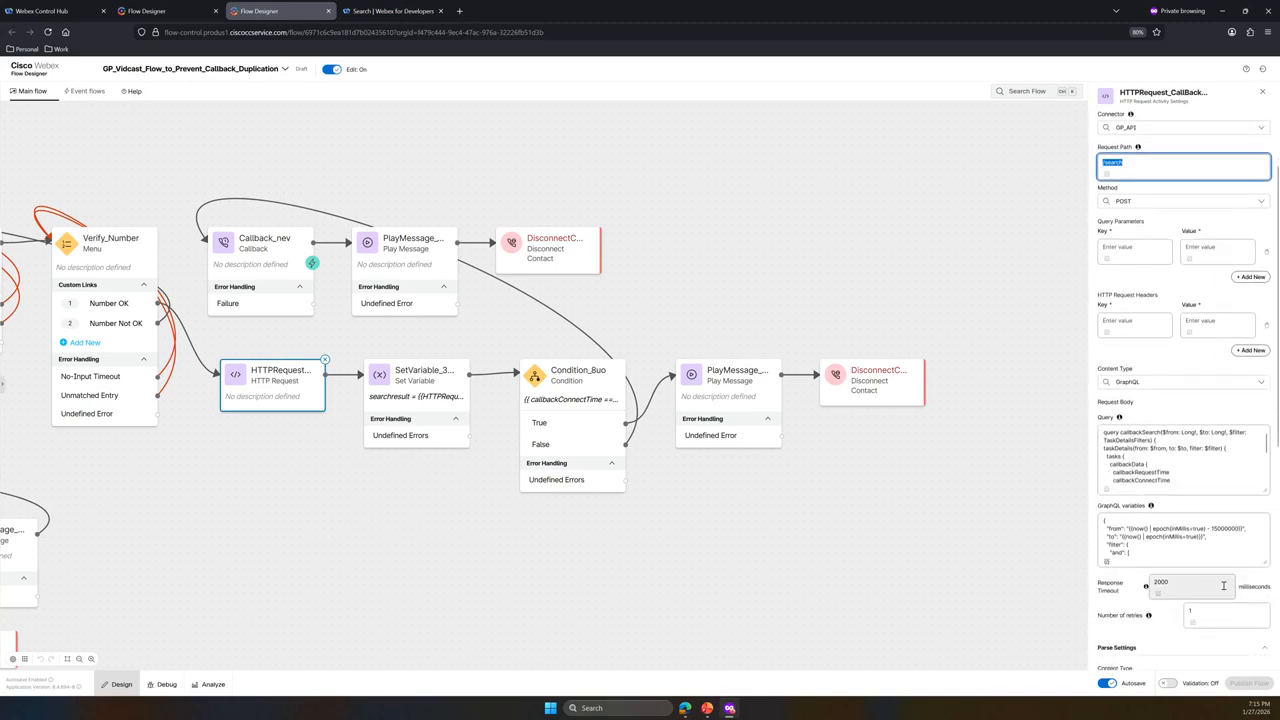
left_click_drag(1263, 563, 1266, 628)
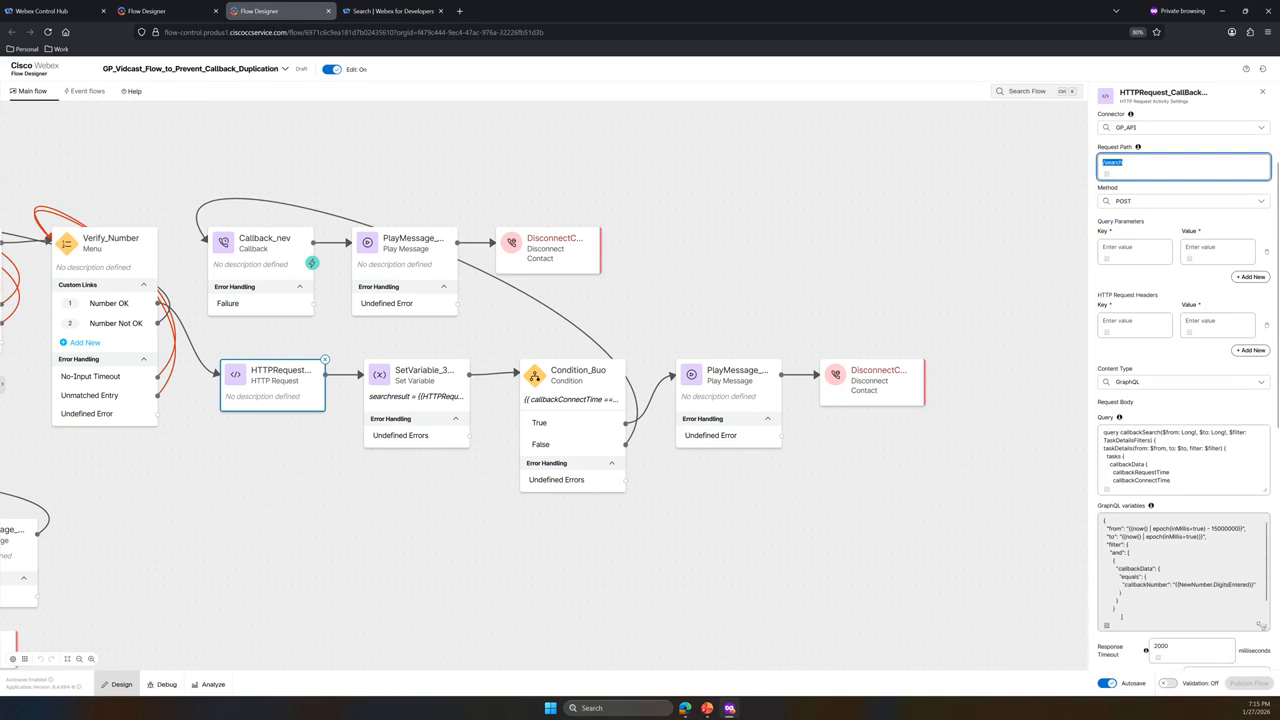
scroll(1238, 404, "down", 1)
left_click_drag(1265, 410, 1262, 466)
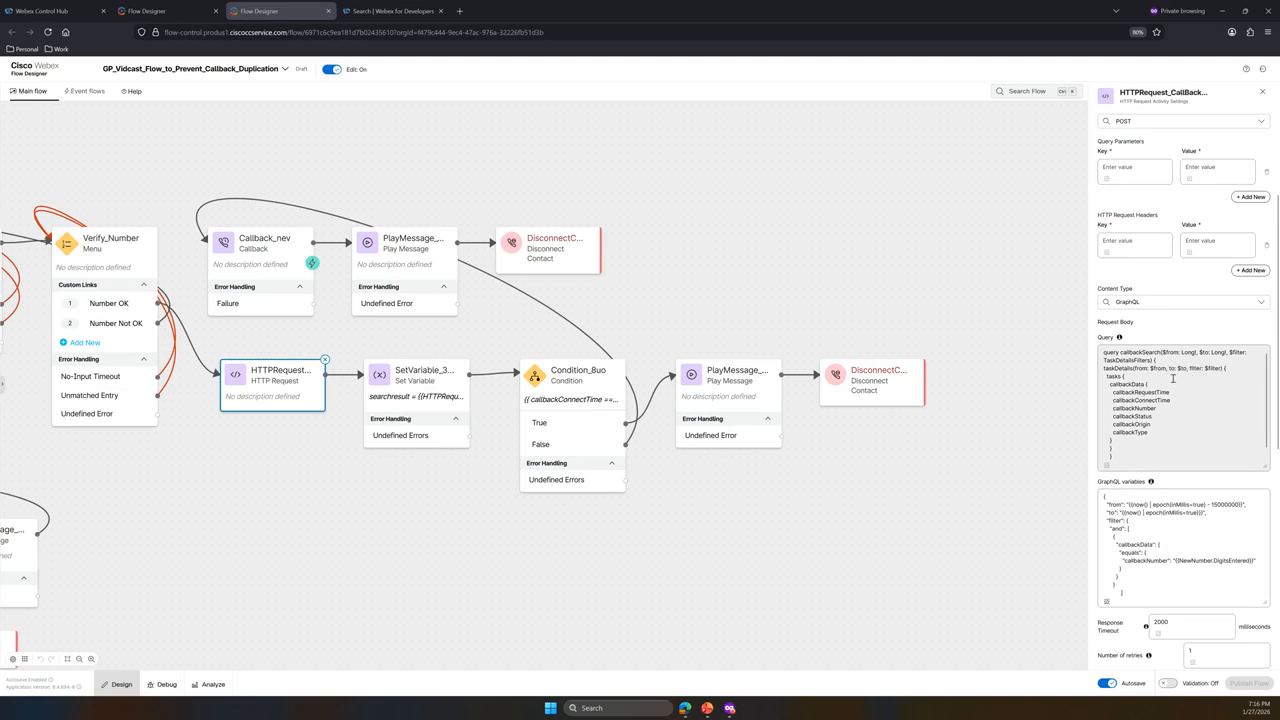
left_click_drag(1114, 416, 1155, 416)
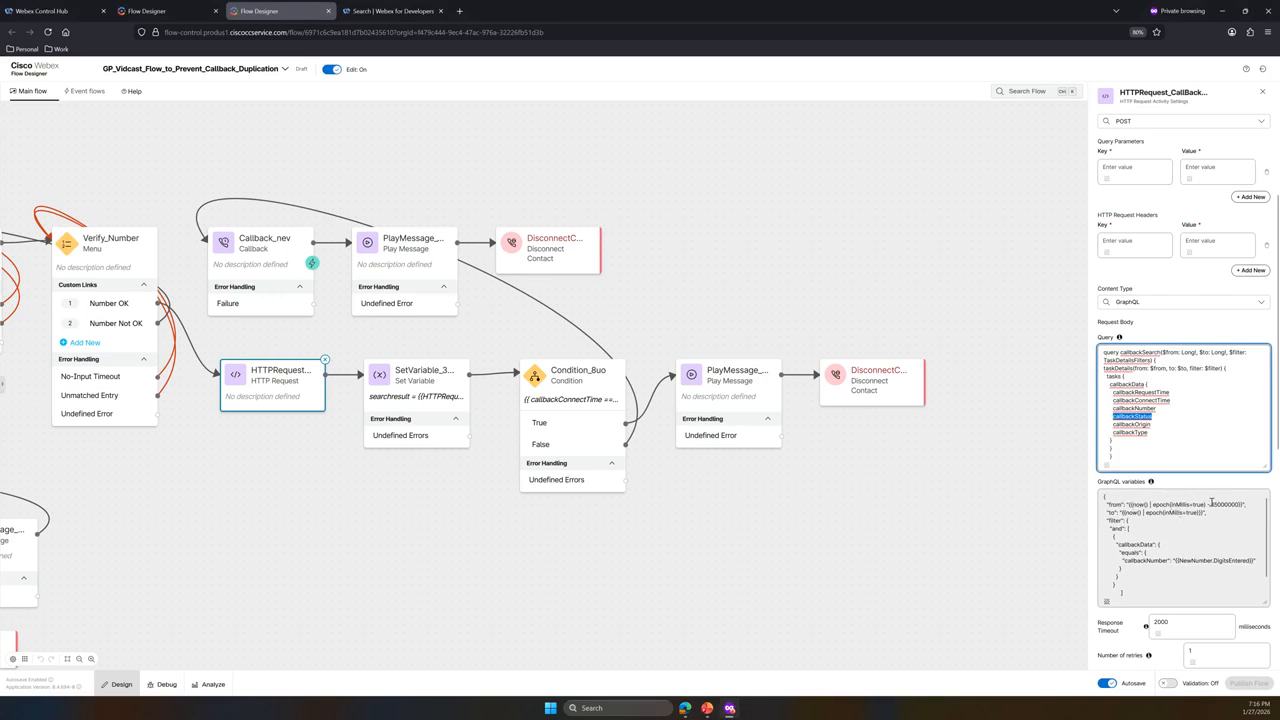
left_click_drag(1212, 504, 1238, 505)
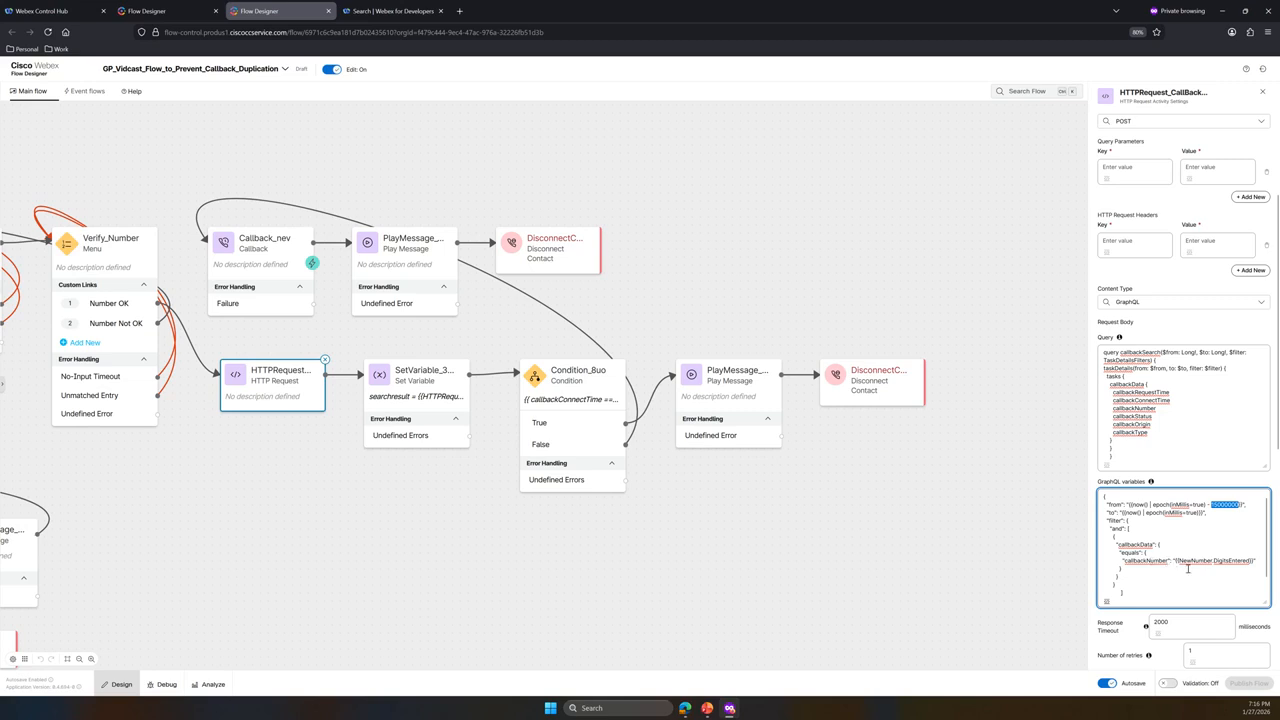
left_click_drag(1178, 561, 1250, 561)
scroll(1250, 561, "down", 1)
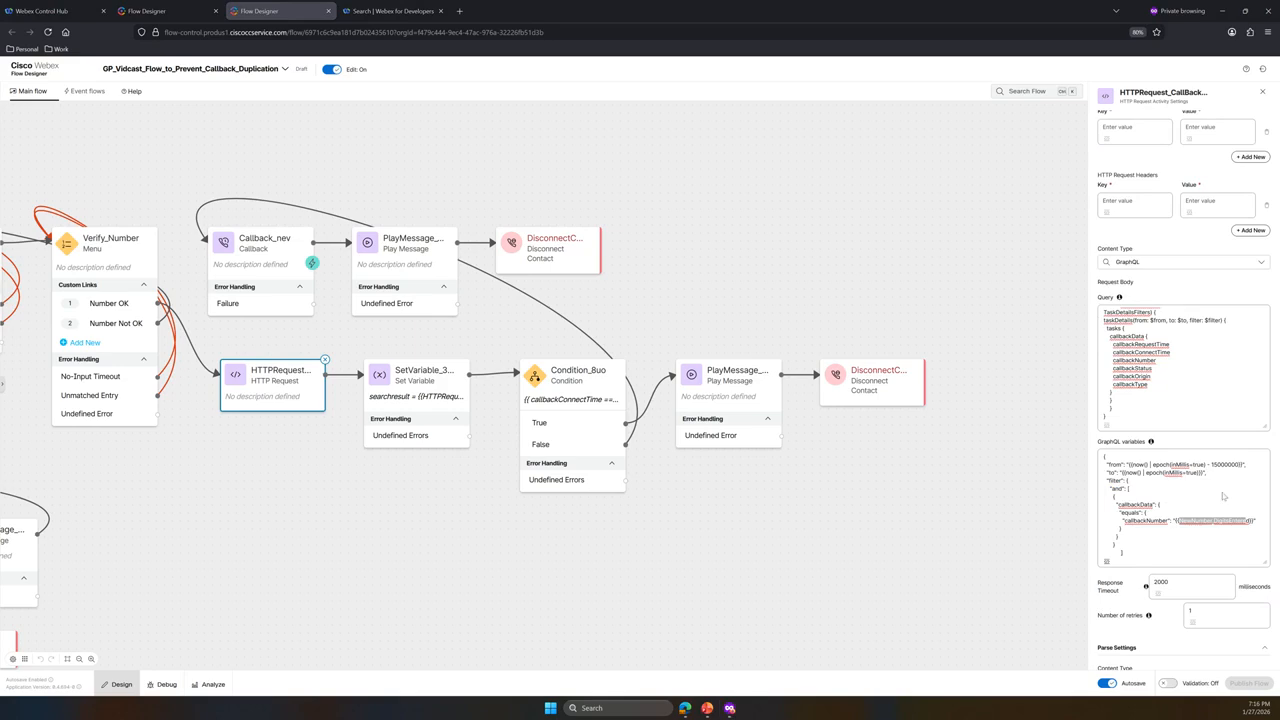
Examine the searchresult variable assignment after the HTTP request and the Condition activity's expression on callbackConnectTime, callbackStatus and the HTTP status code.
left_click(413, 402)
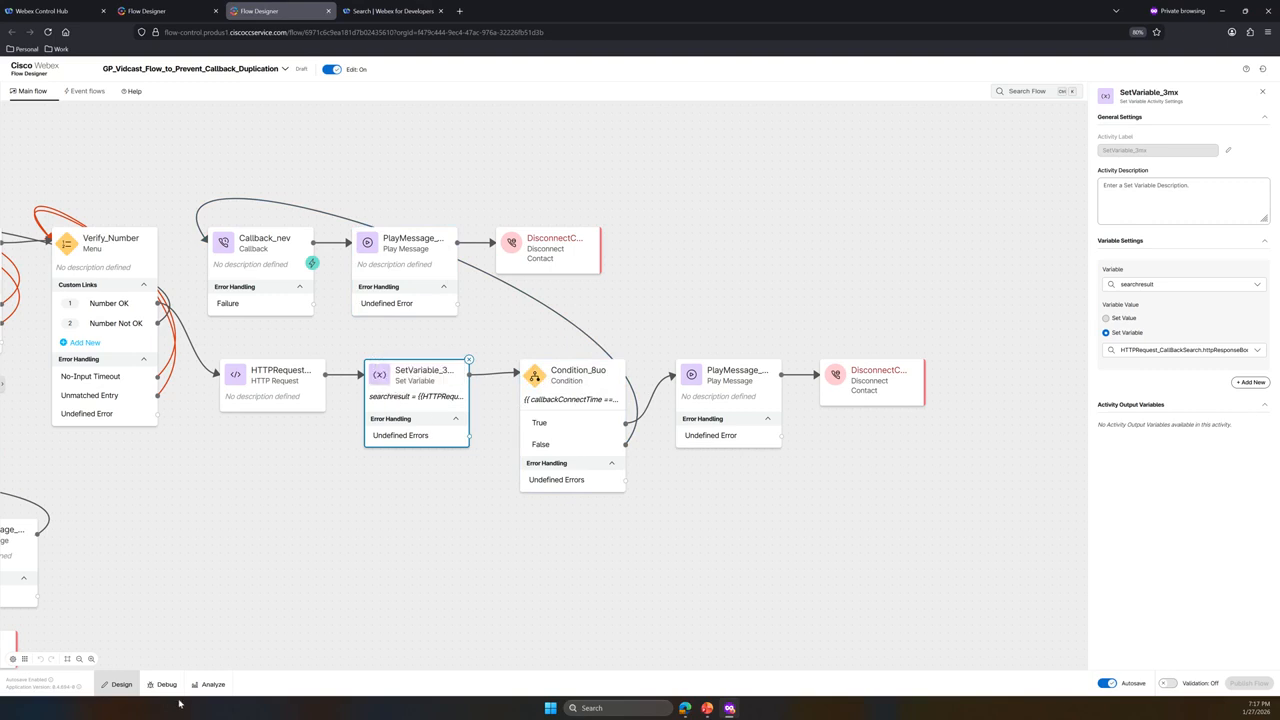
left_click(167, 688)
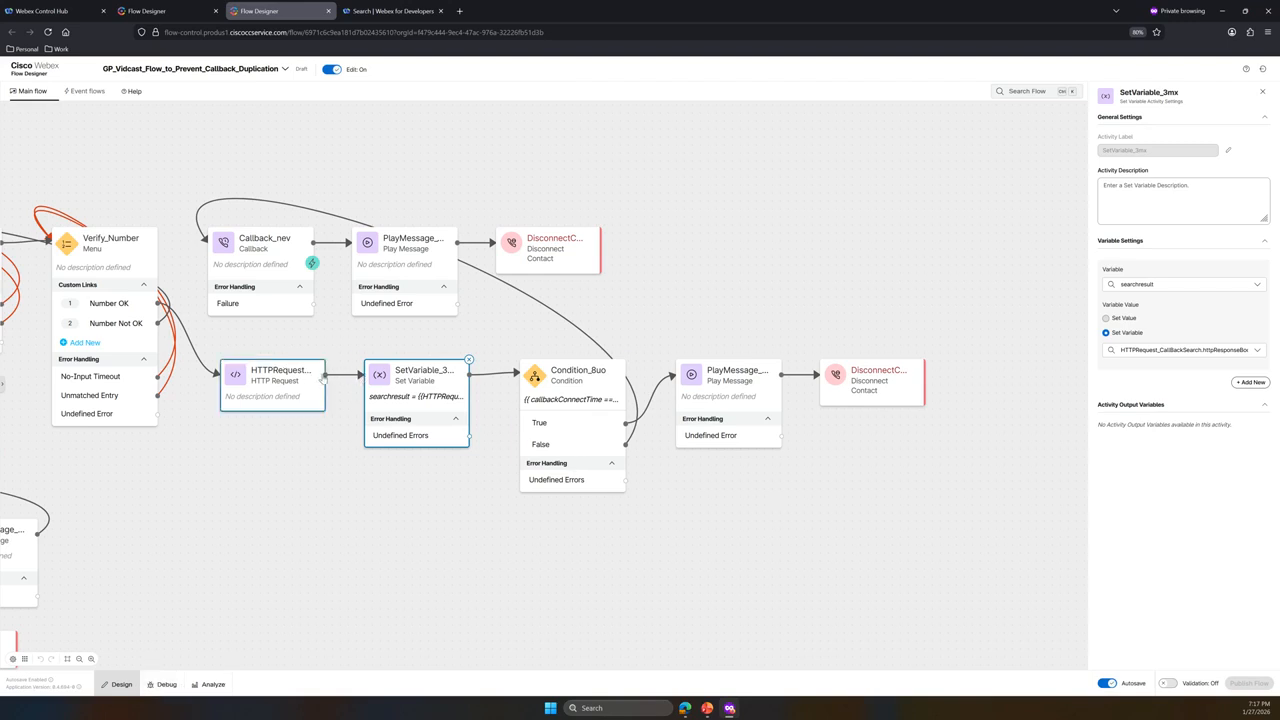
left_click(598, 403)
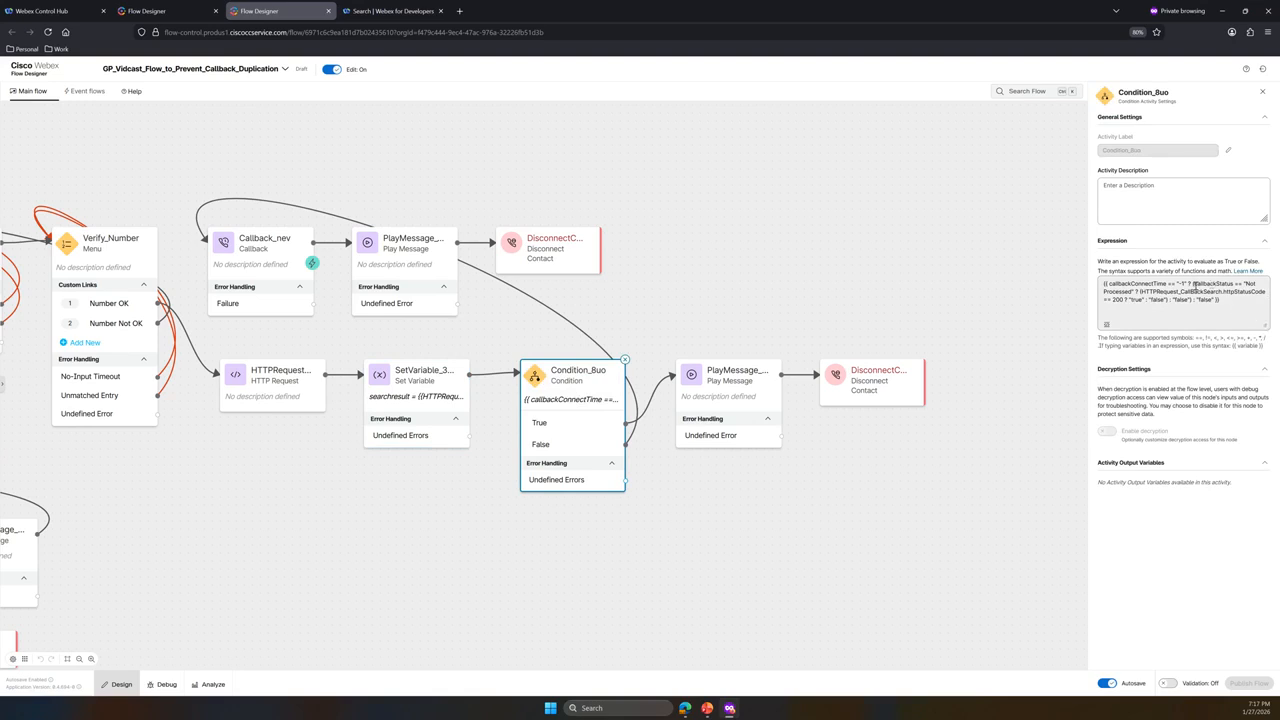
left_click_drag(1219, 300, 1103, 284)
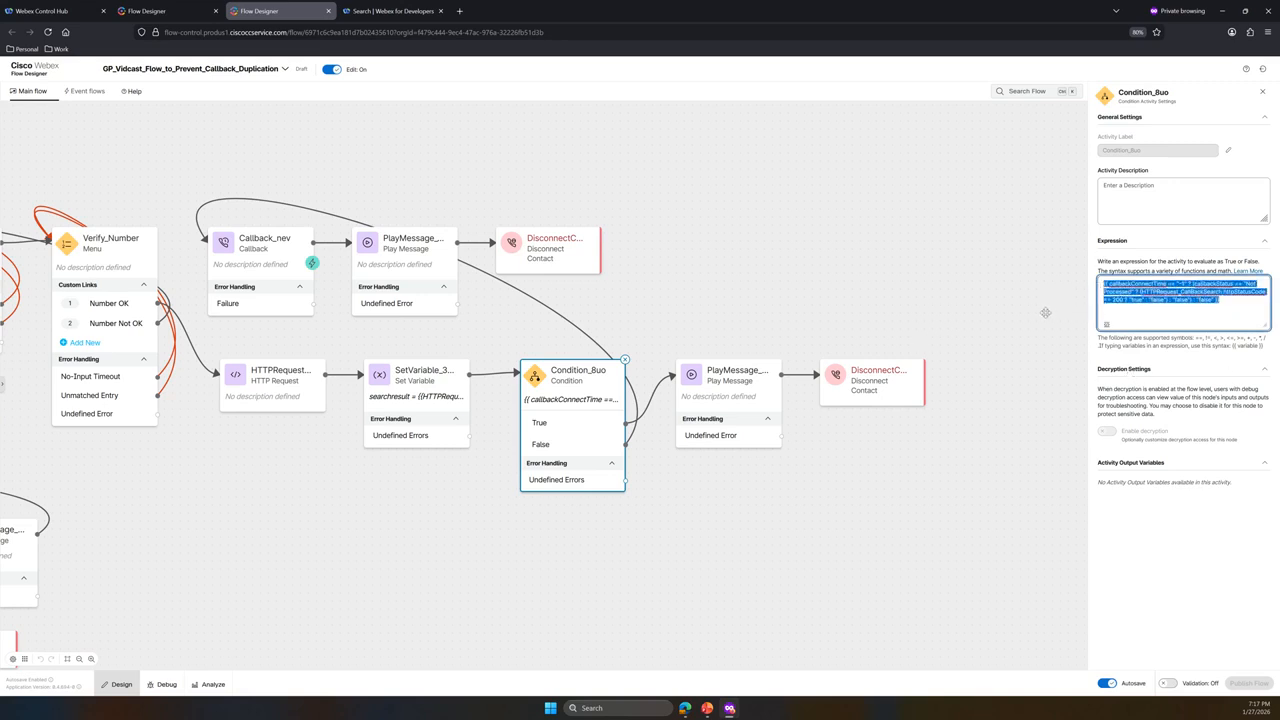
left_click(1184, 308)
left_click_drag(1224, 299, 1103, 284)
left_click(1194, 309)
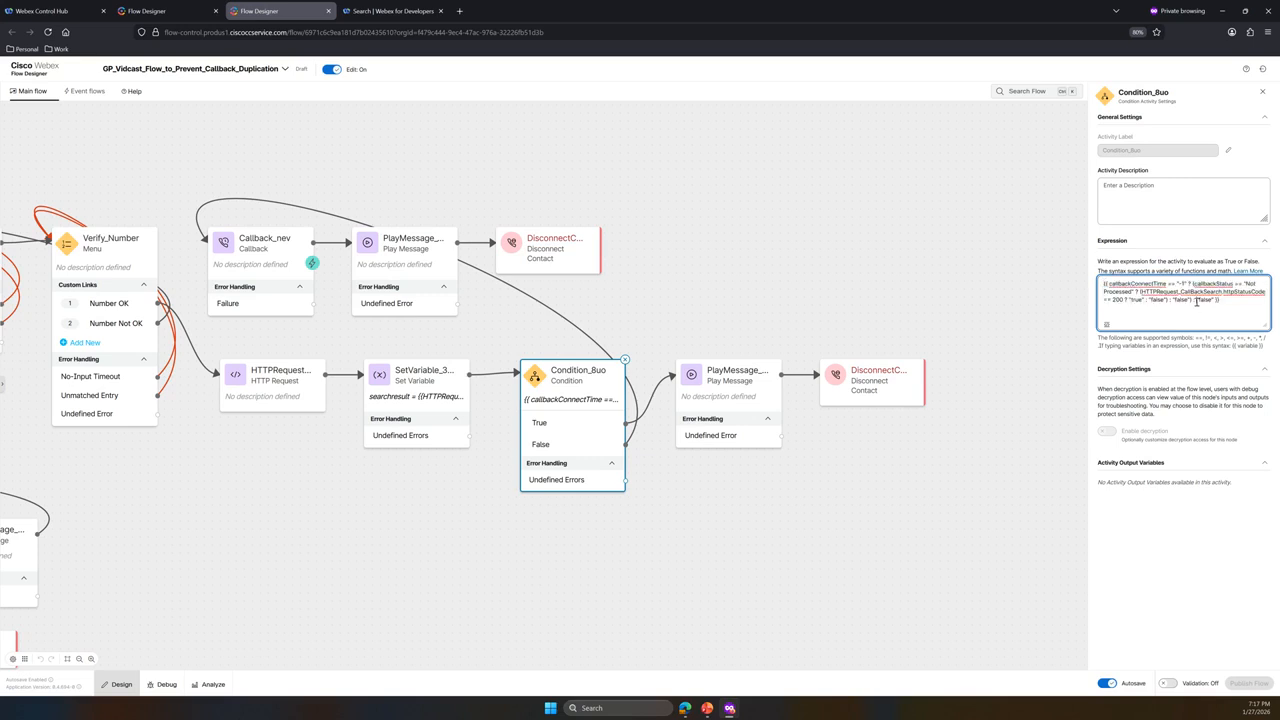
left_click_drag(1194, 285, 1132, 294)
left_click(597, 417)
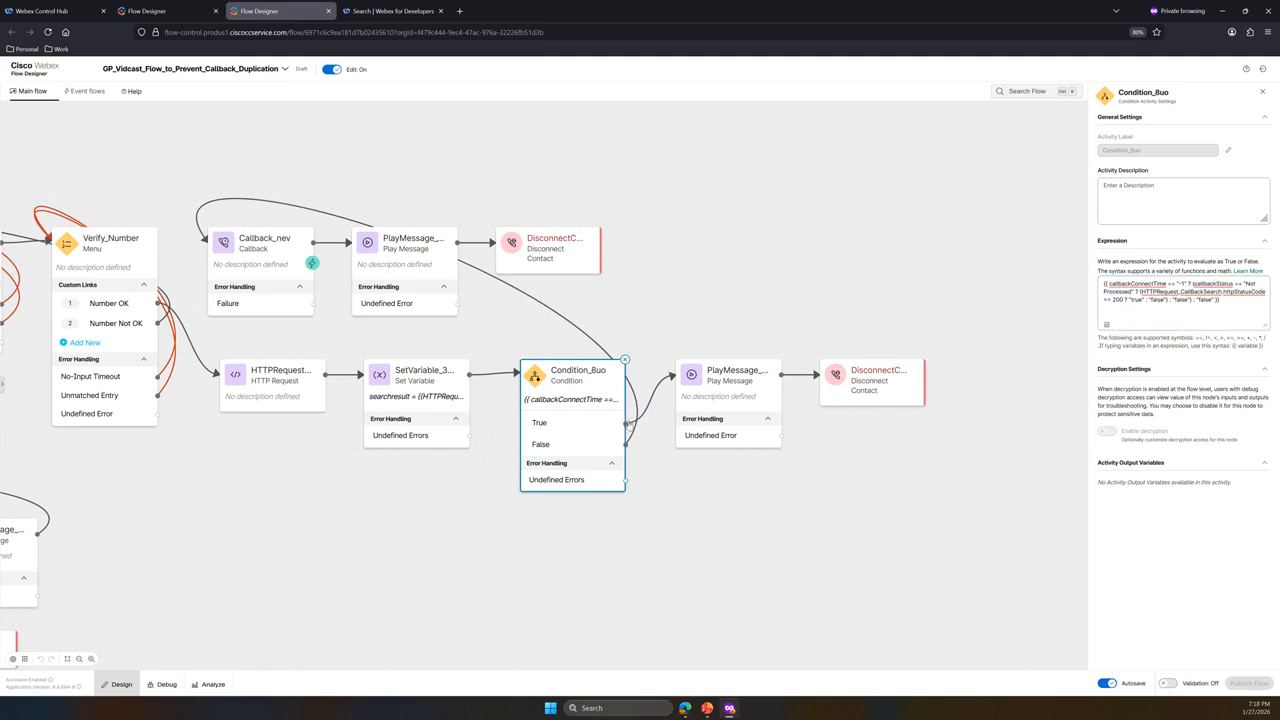
Review the Condition's true and false branches, checking both Play Message texts and the Callback activity's settings.
left_click(744, 378)
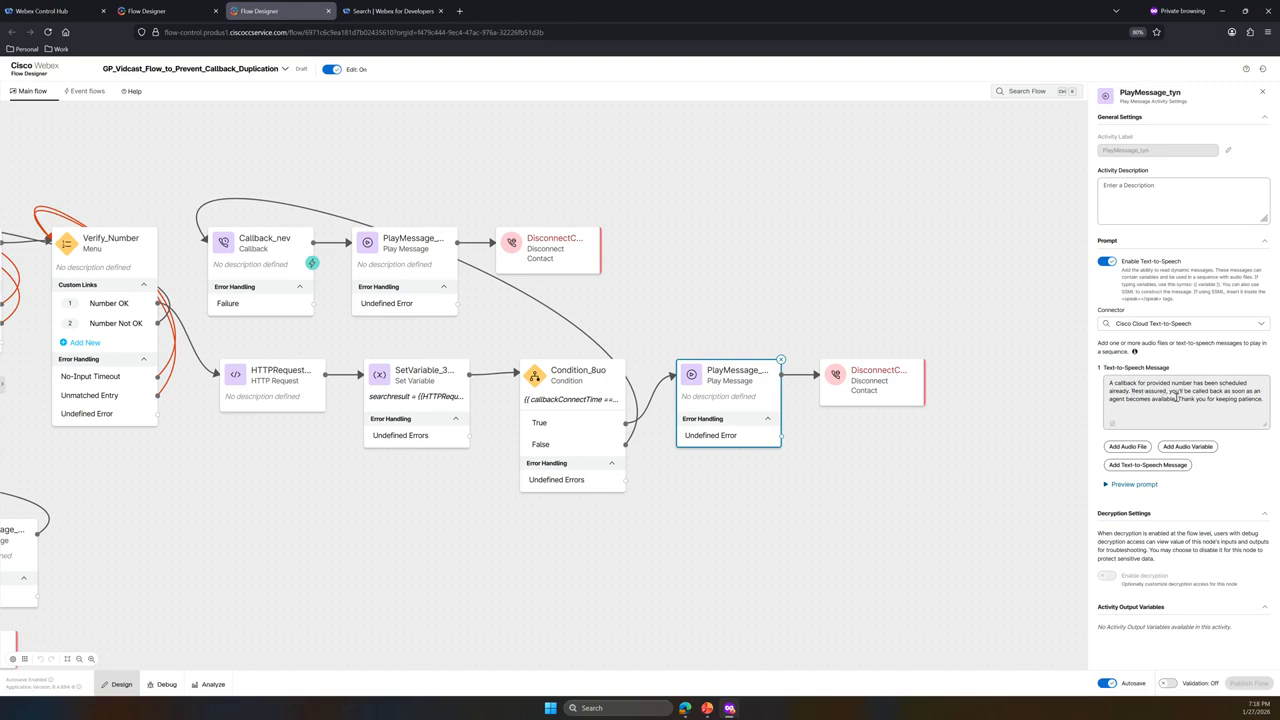
left_click(582, 418)
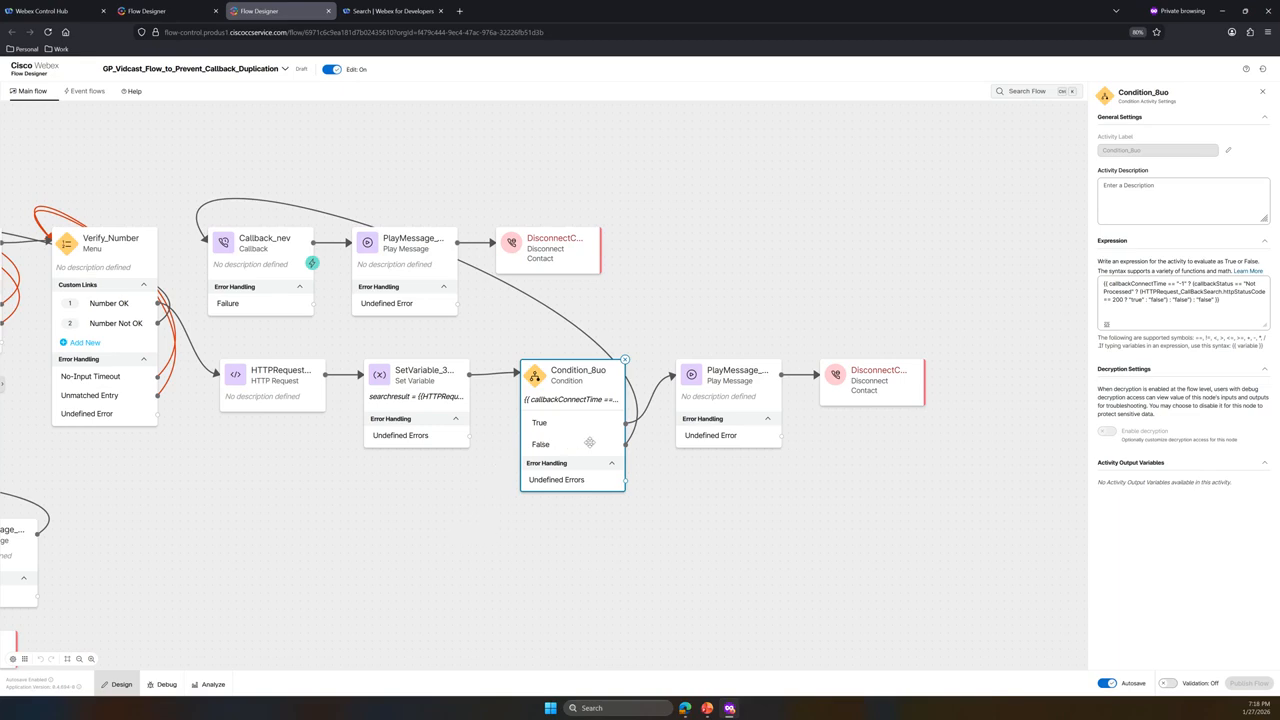
left_click(238, 244)
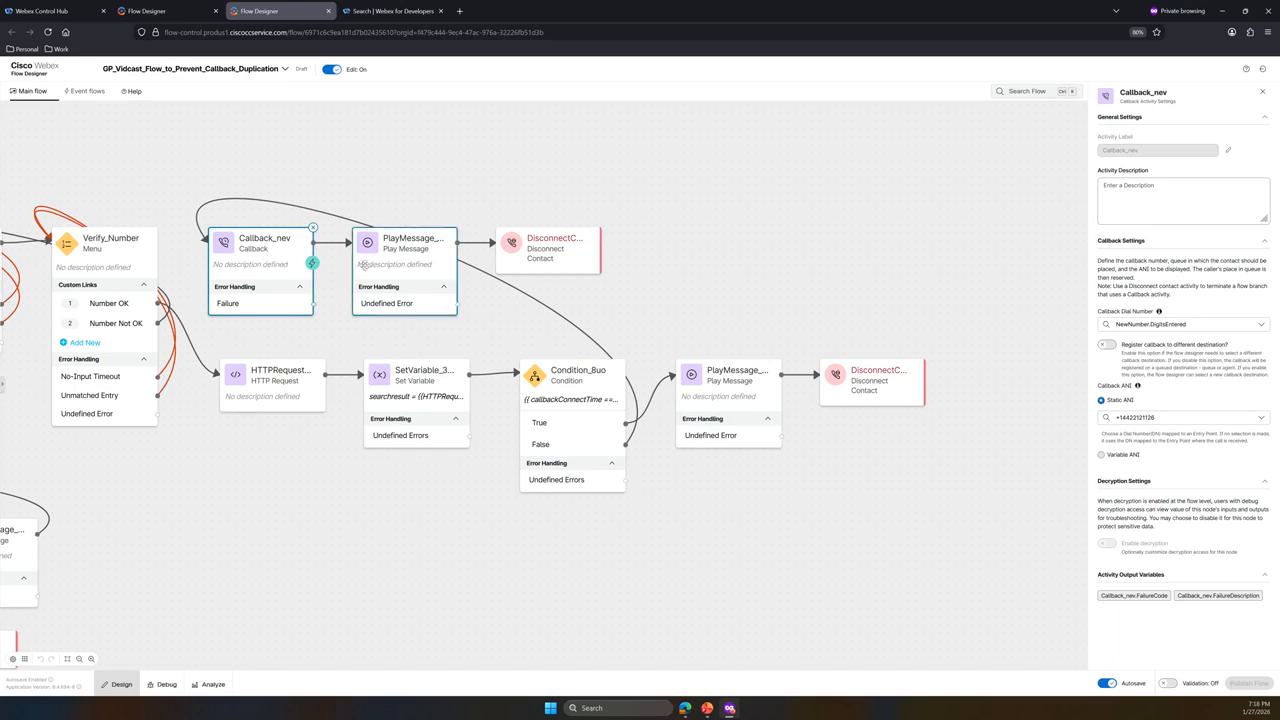
left_click(382, 256)
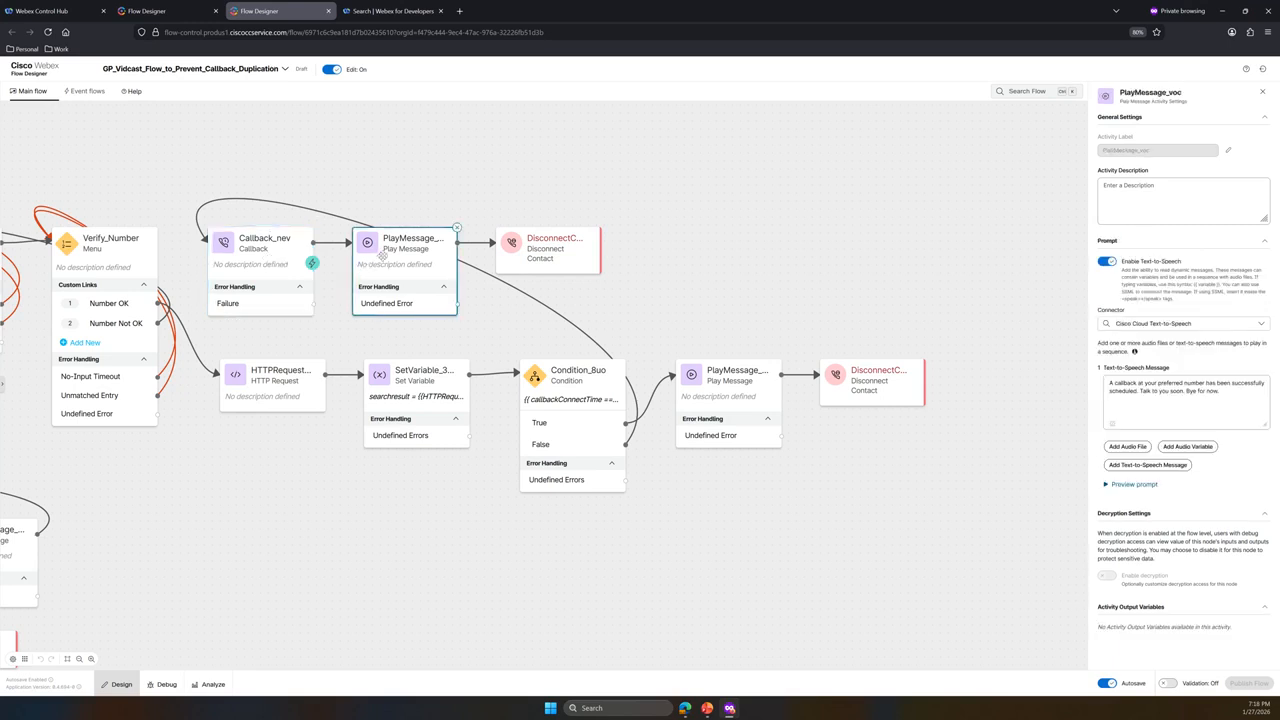